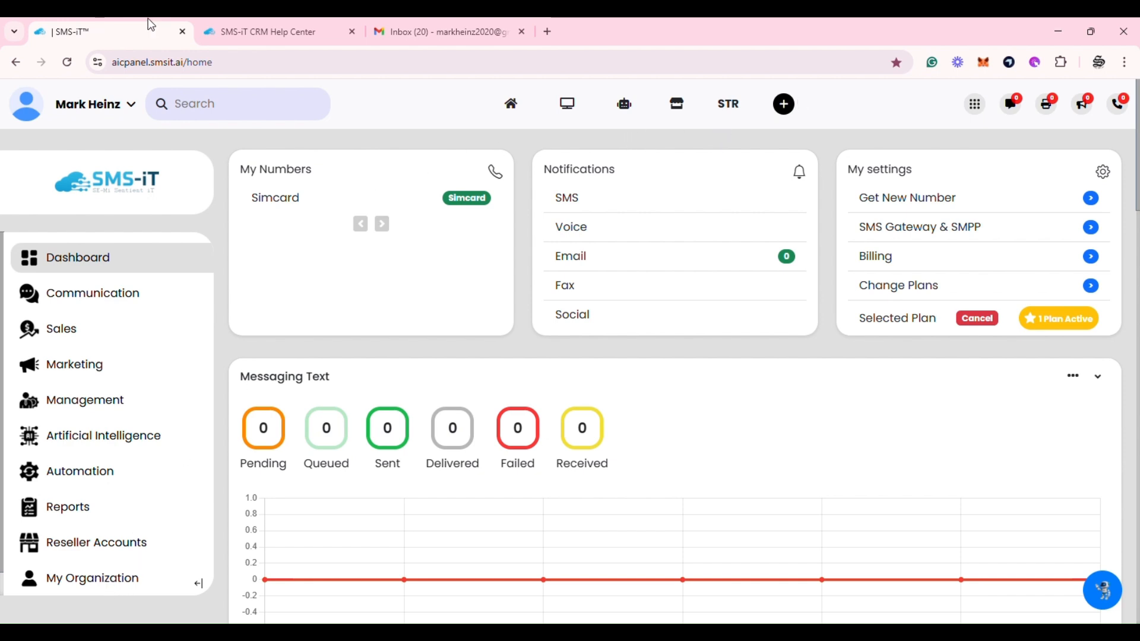
Go to My Organization's SMTP Service page and open the Add SMTP Details form (default port 25, IMAP 143)
{"action": "left_click", "coordinate": [117, 584]}
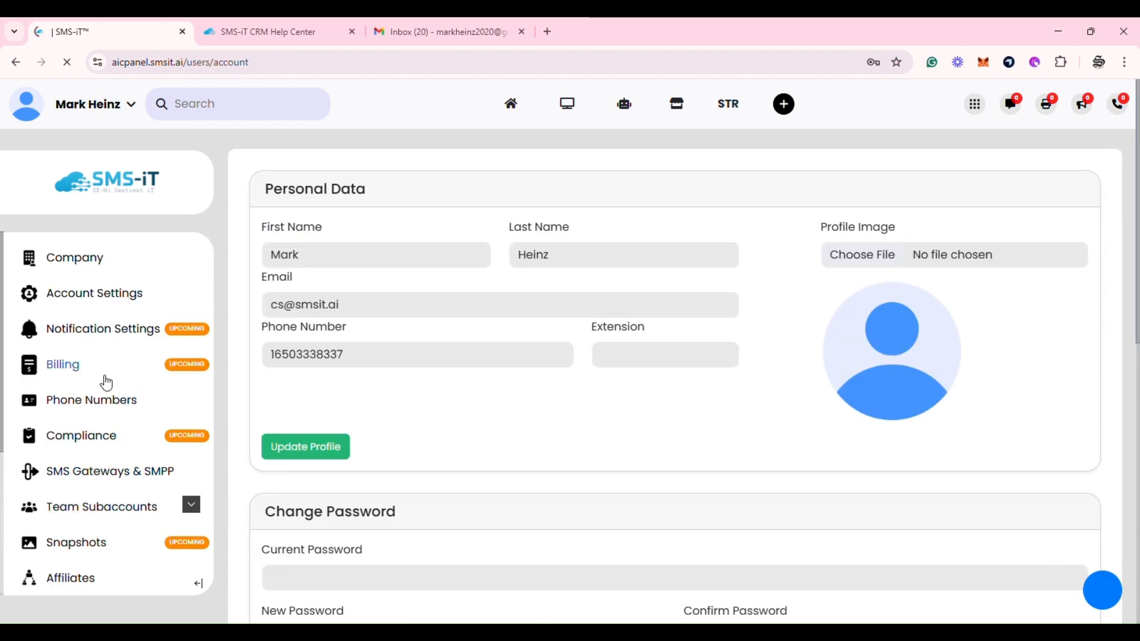
{"action": "scroll", "coordinate": [107, 382], "scroll_direction": "down", "scroll_amount": 2}
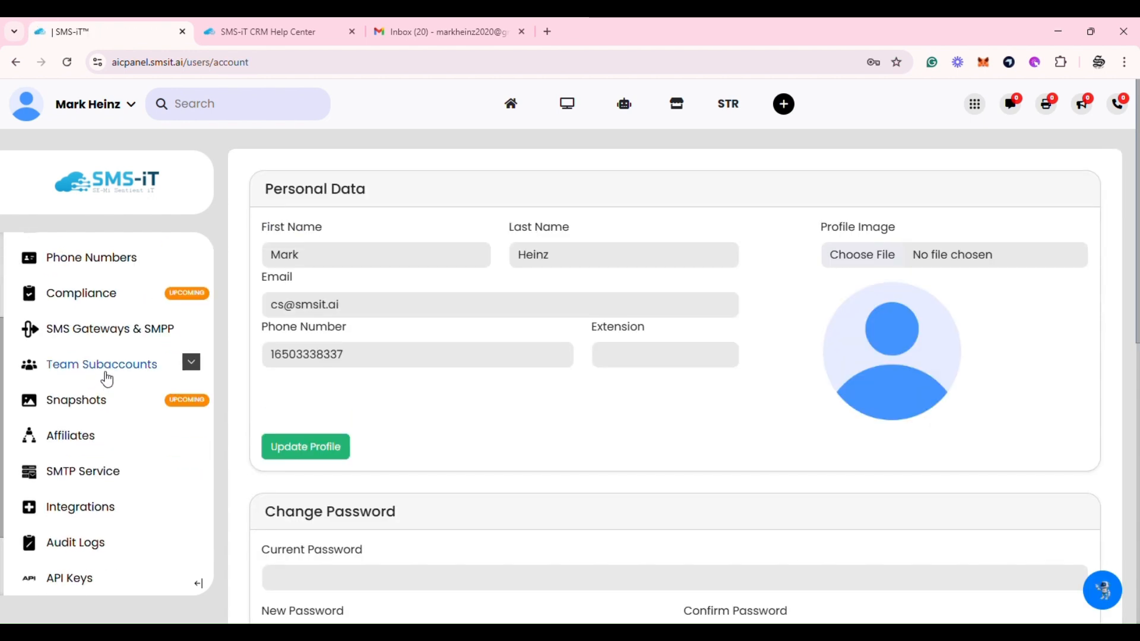
{"action": "scroll", "coordinate": [107, 380], "scroll_direction": "down", "scroll_amount": 1}
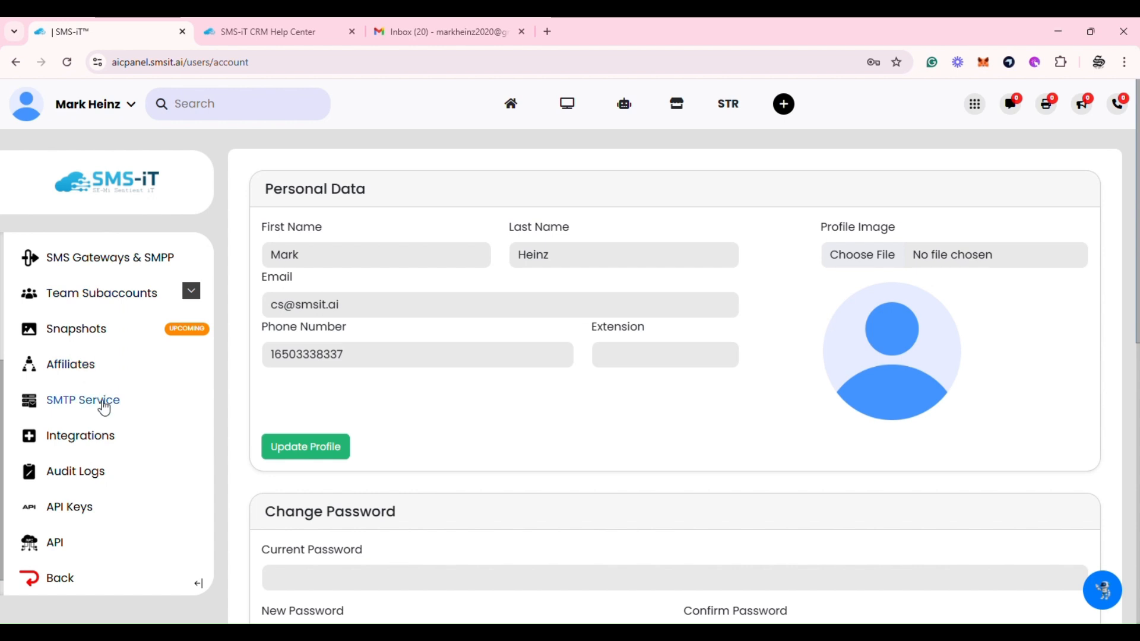
{"action": "left_click", "coordinate": [80, 401]}
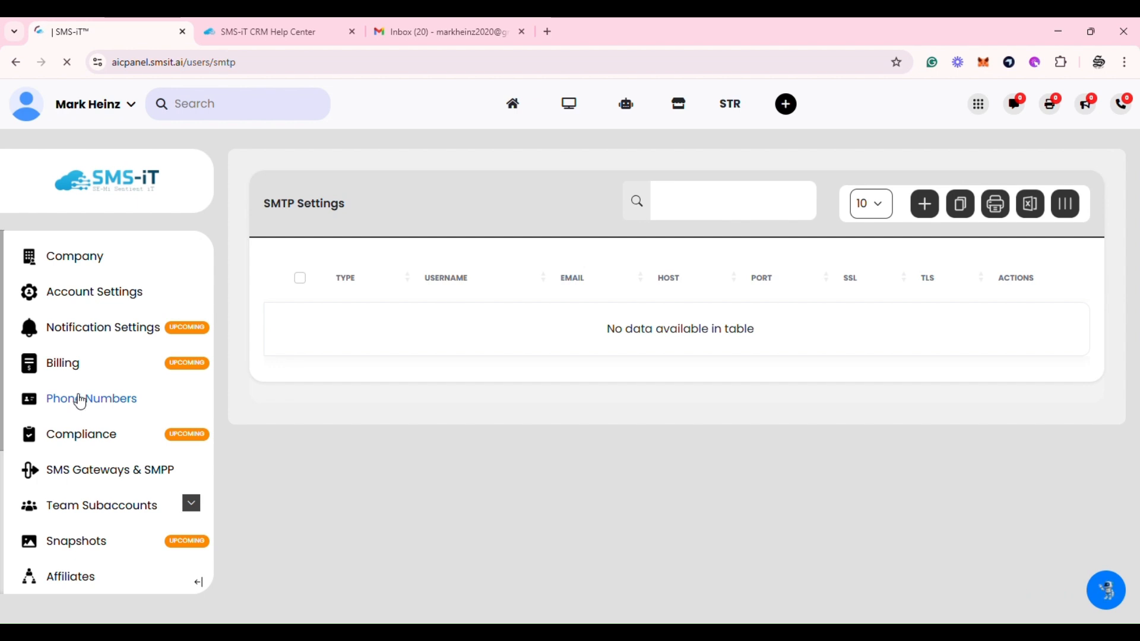
{"action": "left_click", "coordinate": [924, 208]}
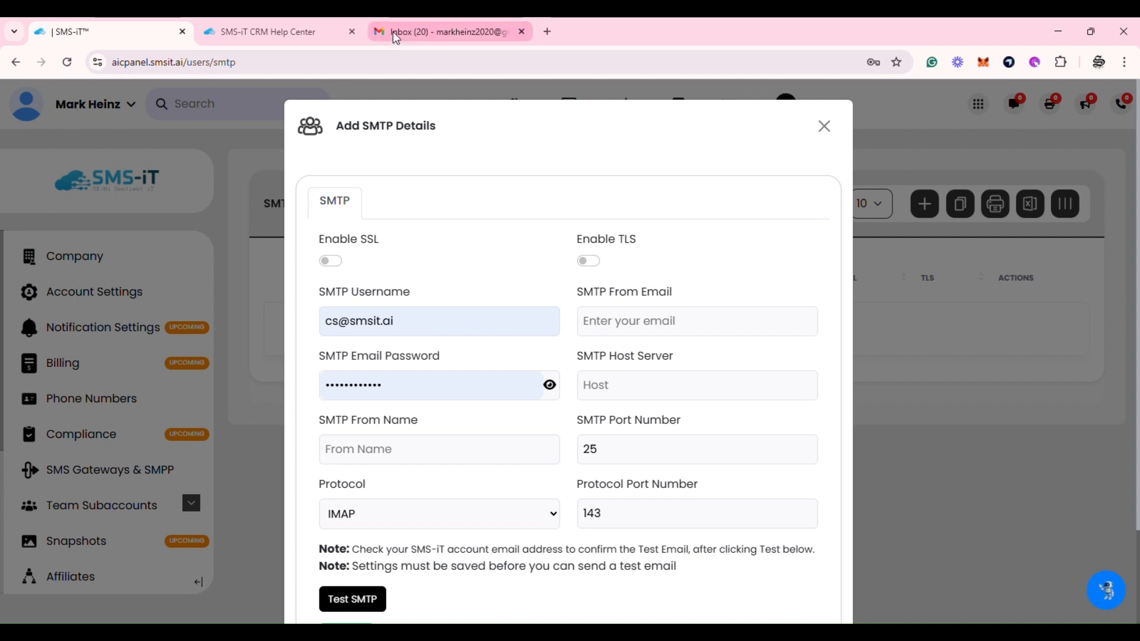
Replace the SMTP Username with the account's Gmail address and copy it into SMTP From Email
{"action": "left_click", "coordinate": [428, 25]}
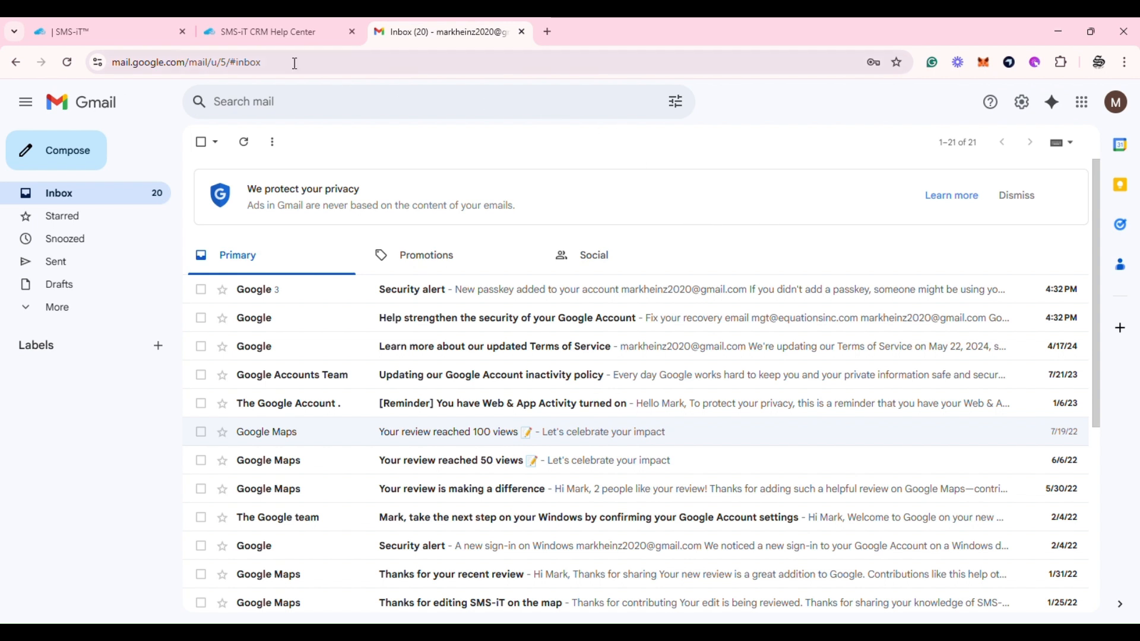
{"action": "left_click", "coordinate": [111, 31]}
{"action": "left_click", "coordinate": [440, 336]}
{"action": "key", "text": "ctrl+a"}
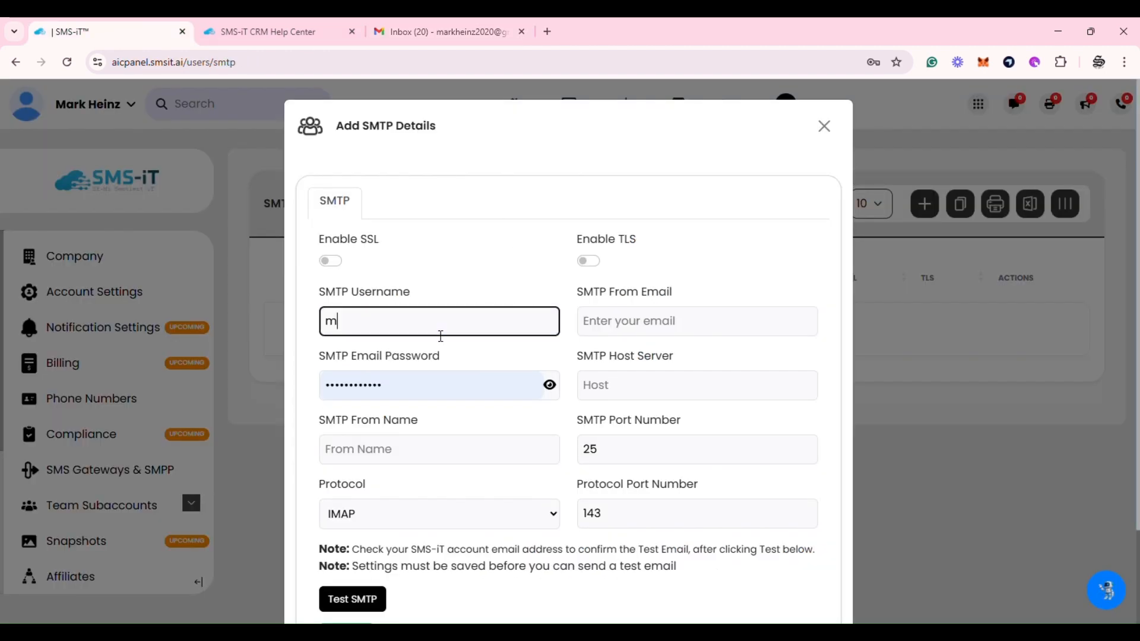
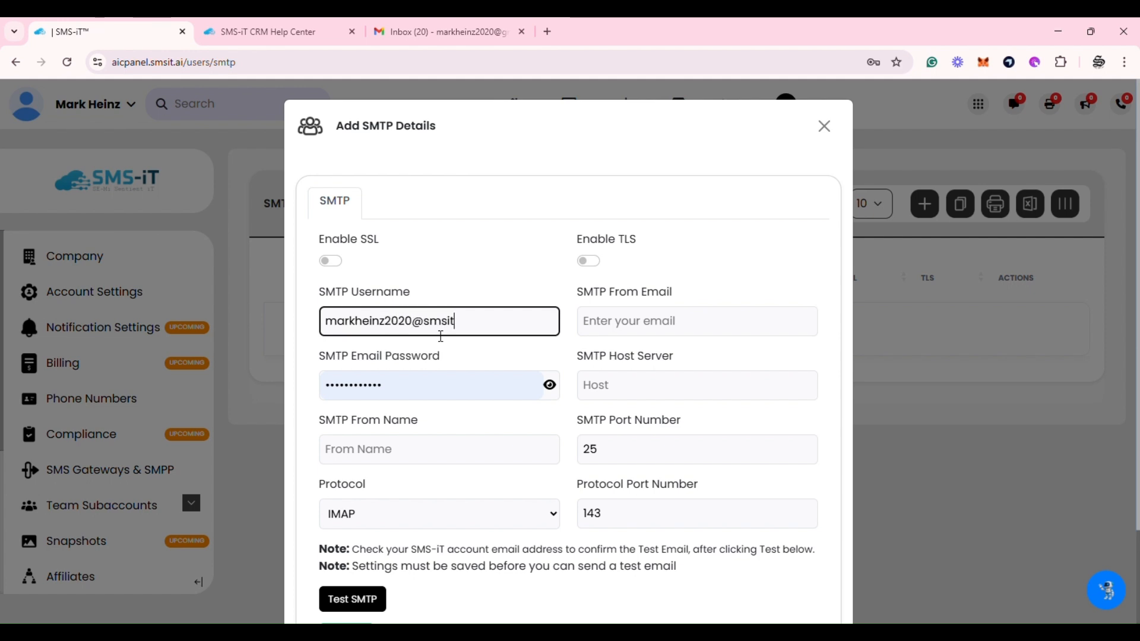
{"action": "left_click_drag", "start_coordinate": [503, 333], "coordinate": [313, 330]}
{"action": "key", "text": "ctrl+c"}
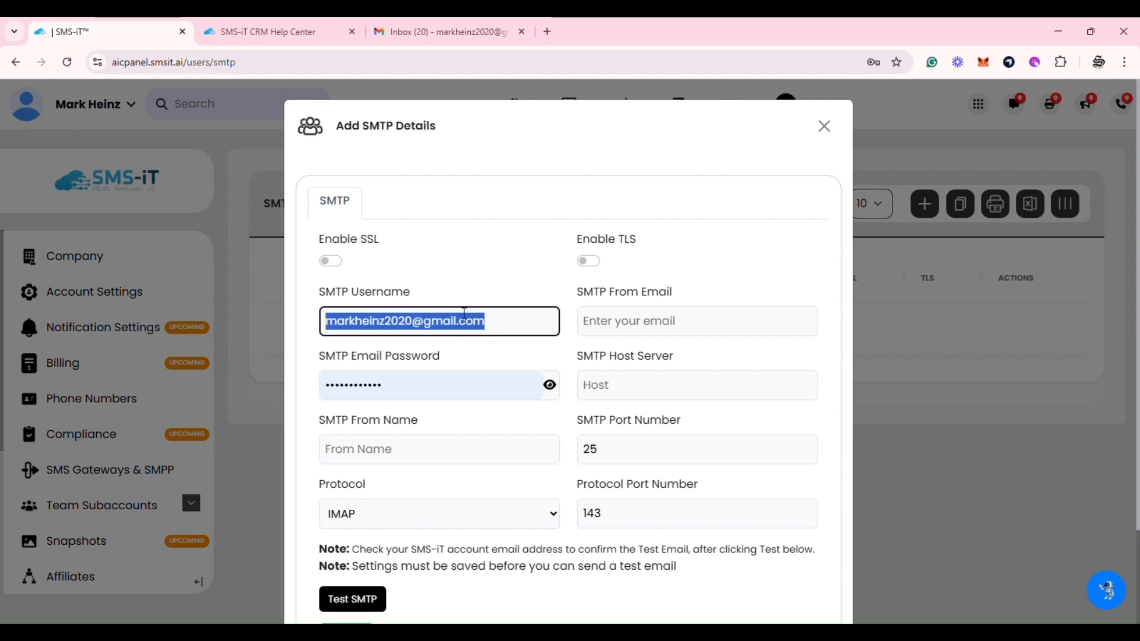
{"action": "left_click", "coordinate": [630, 329]}
{"action": "key", "text": "ctrl+v"}
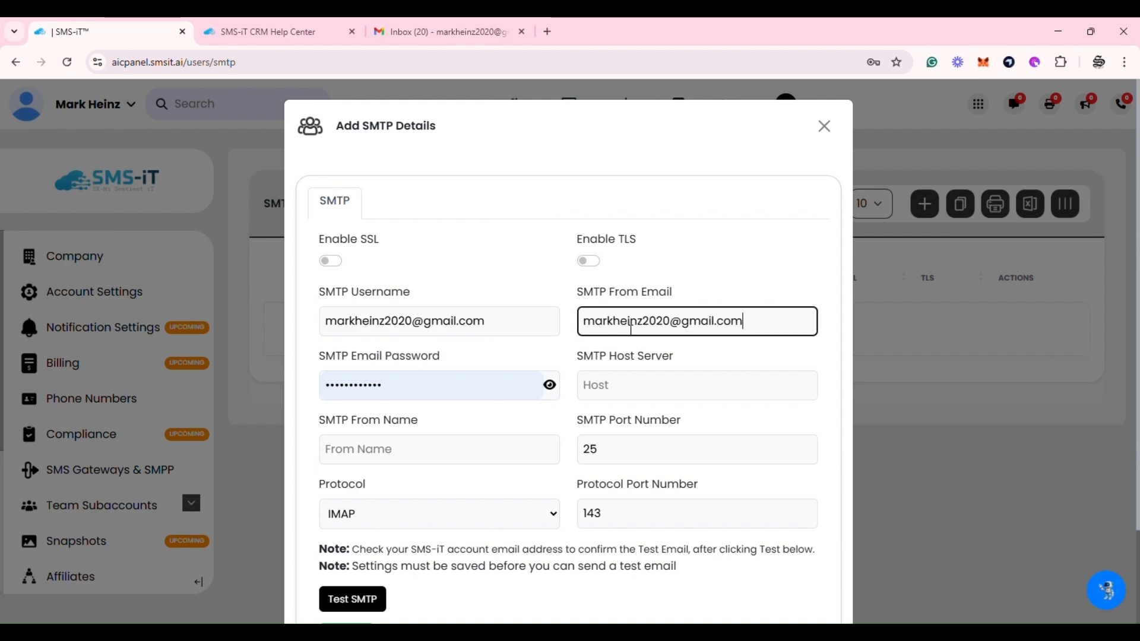
Open the Bulk Email: Google SMTP Settings guide from the Help Center's Communication category
{"action": "left_click", "coordinate": [297, 31]}
{"action": "scroll", "coordinate": [601, 305], "scroll_direction": "down", "scroll_amount": 6}
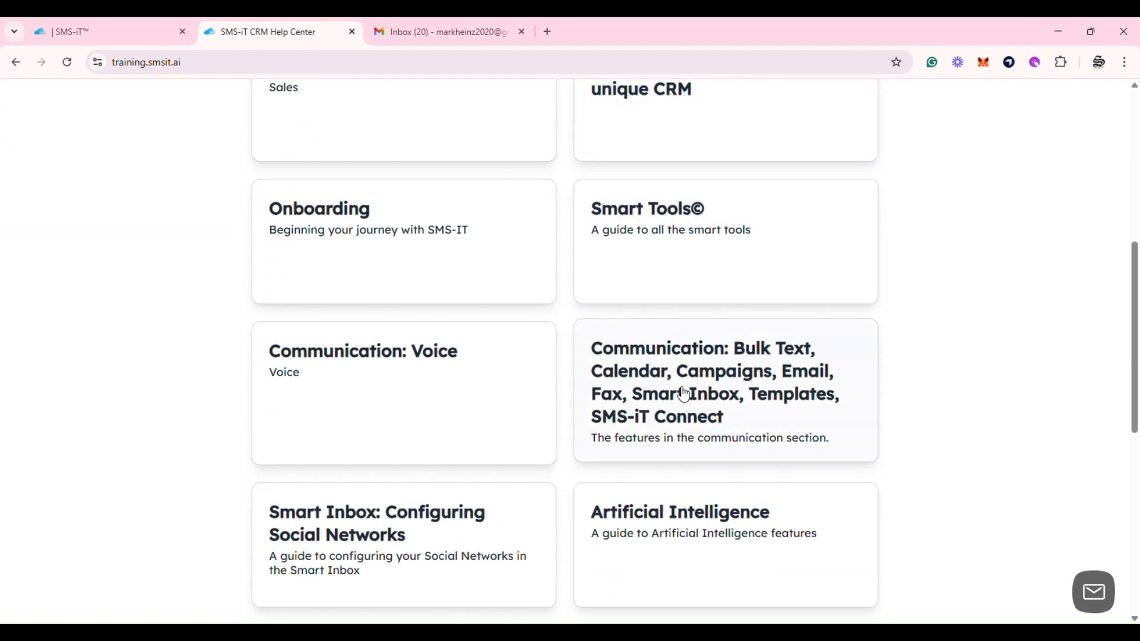
{"action": "left_click", "coordinate": [676, 392]}
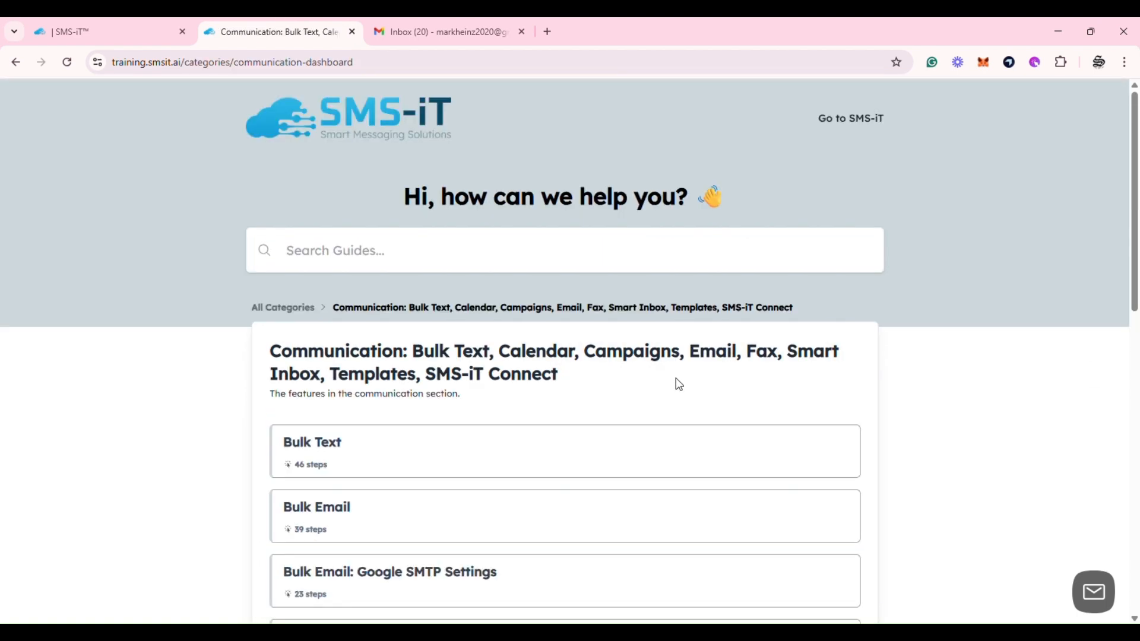
{"action": "scroll", "coordinate": [668, 371], "scroll_direction": "down", "scroll_amount": 3}
{"action": "left_click", "coordinate": [426, 368]}
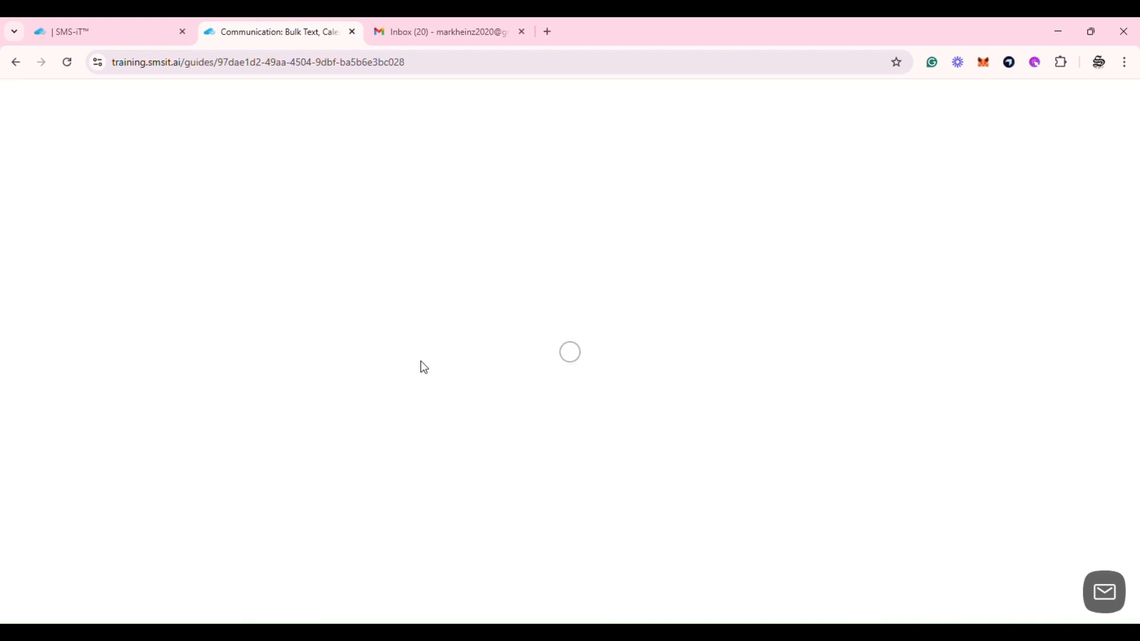
{"action": "scroll", "coordinate": [380, 330], "scroll_direction": "down", "scroll_amount": 4}
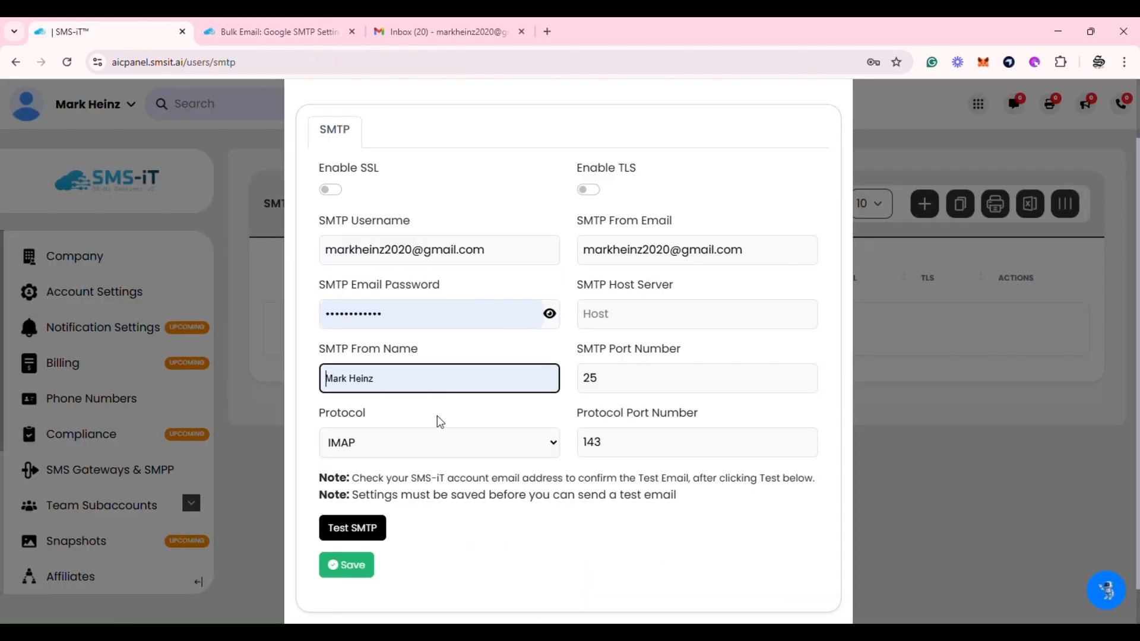
Accept the suggested account holder's name for SMTP From Name, then read through the Google SMTP guide
{"action": "left_click", "coordinate": [436, 417]}
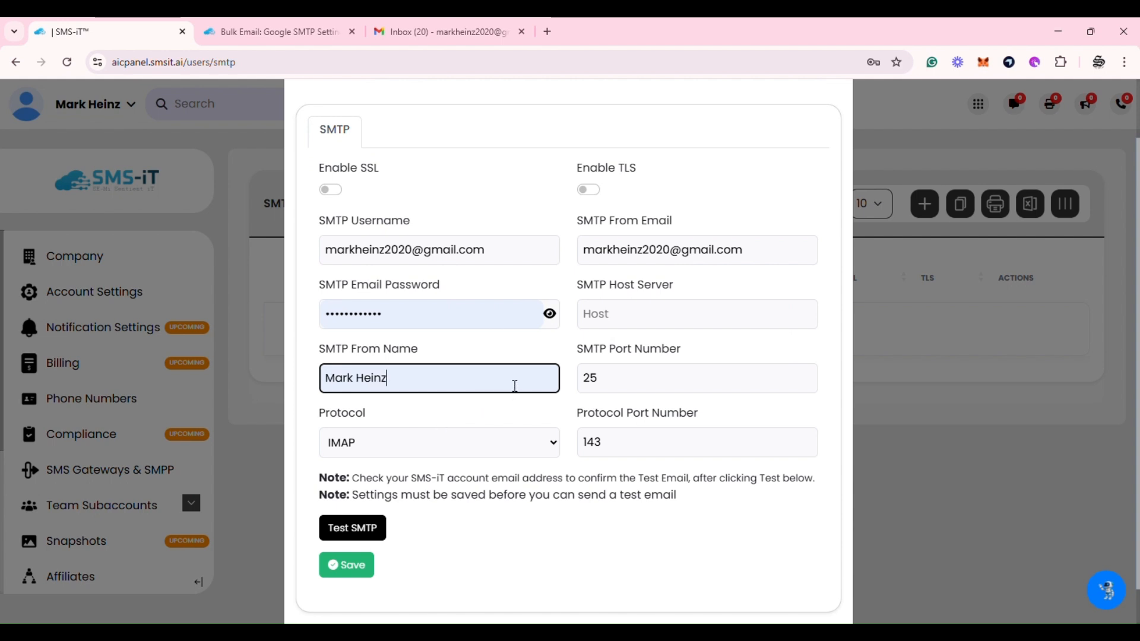
{"action": "left_click", "coordinate": [277, 25]}
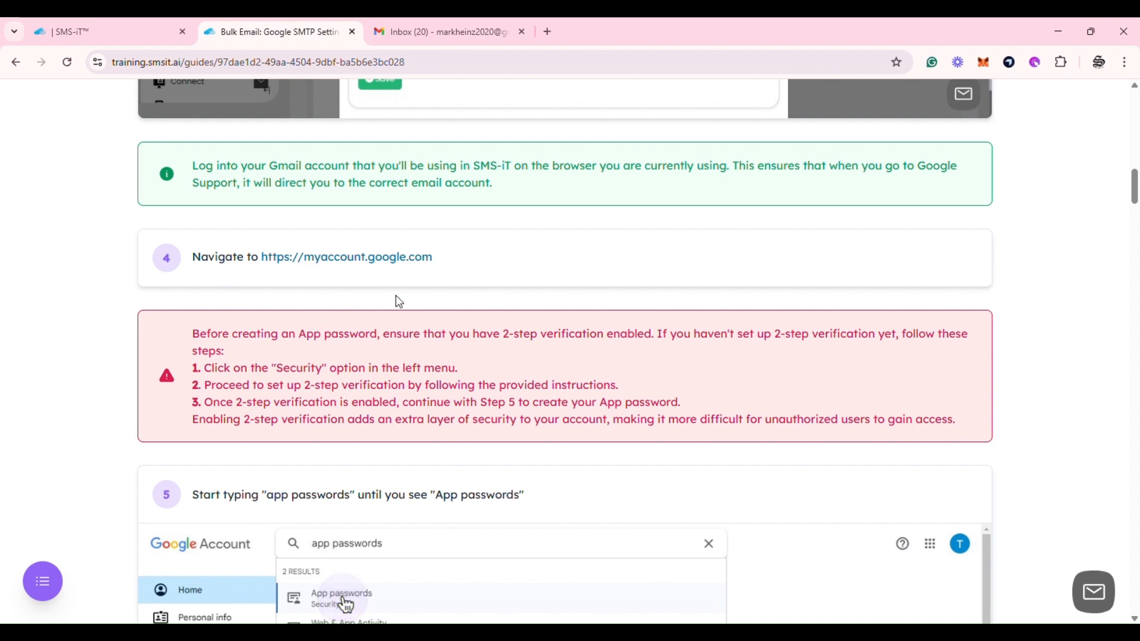
{"action": "scroll", "coordinate": [399, 302], "scroll_direction": "up", "scroll_amount": 5}
{"action": "scroll", "coordinate": [399, 303], "scroll_direction": "down", "scroll_amount": 8}
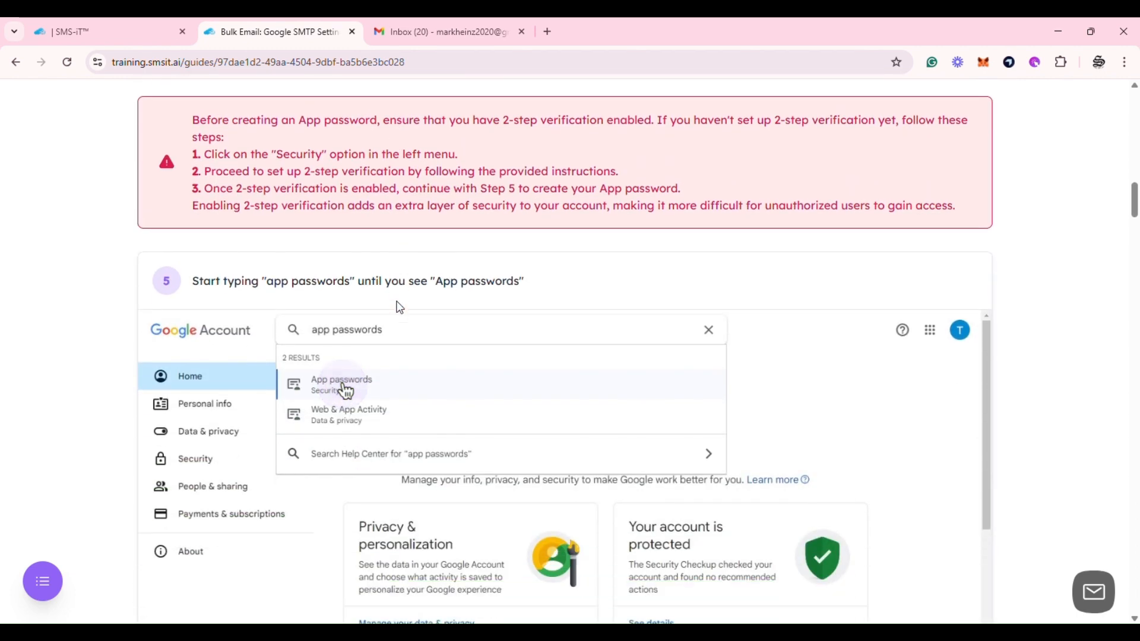
{"action": "scroll", "coordinate": [400, 306], "scroll_direction": "up", "scroll_amount": 15}
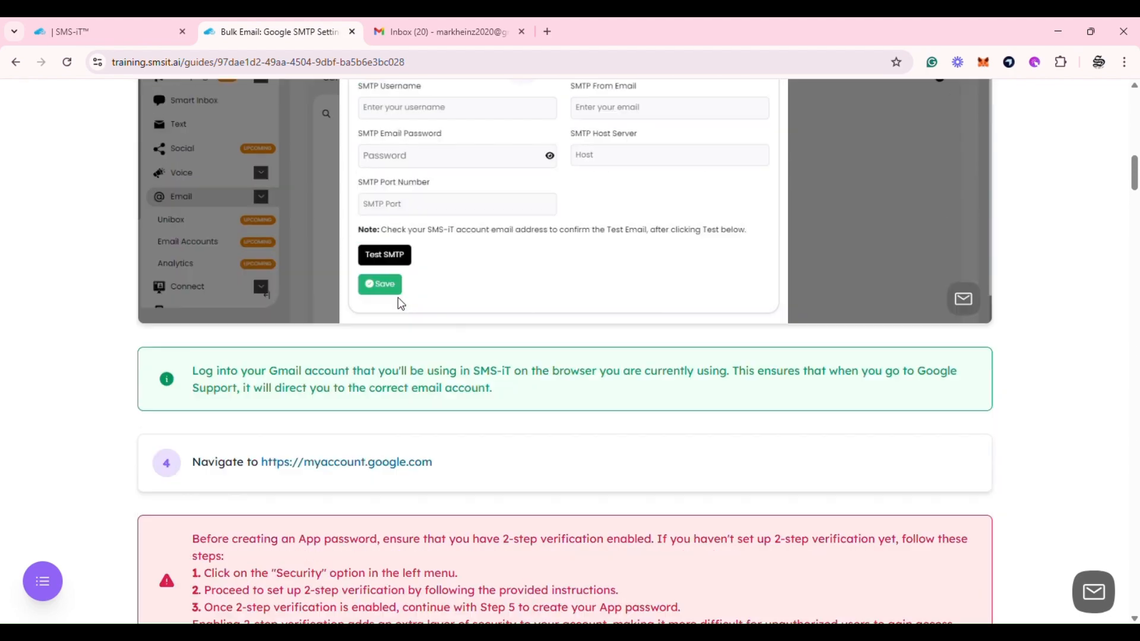
{"action": "scroll", "coordinate": [398, 298], "scroll_direction": "down", "scroll_amount": 15}
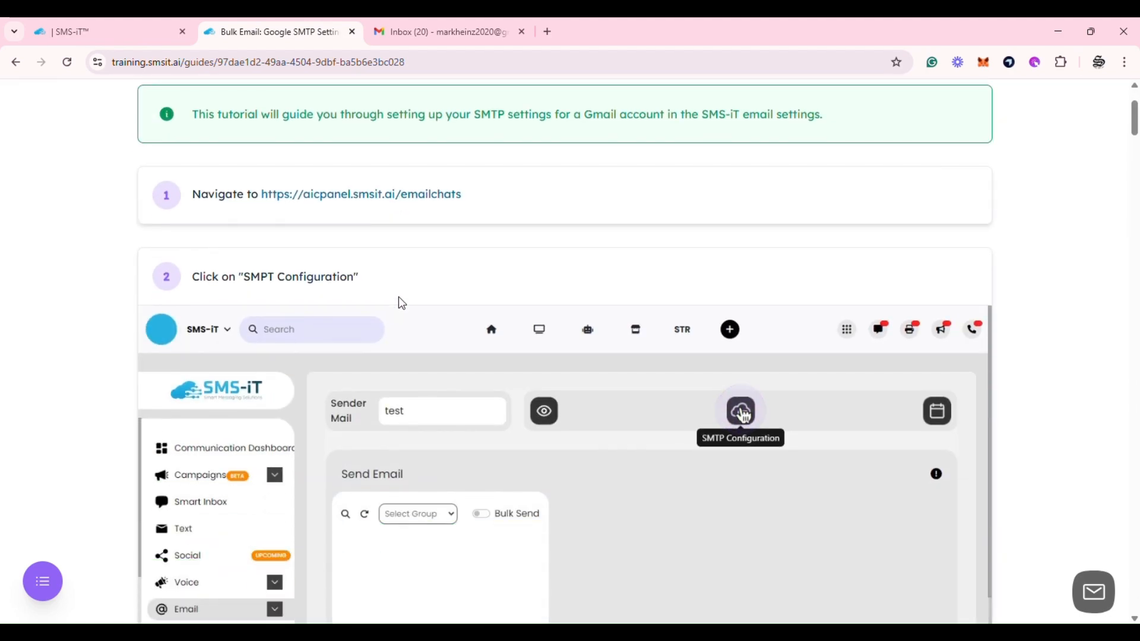
{"action": "scroll", "coordinate": [399, 299], "scroll_direction": "down", "scroll_amount": 3}
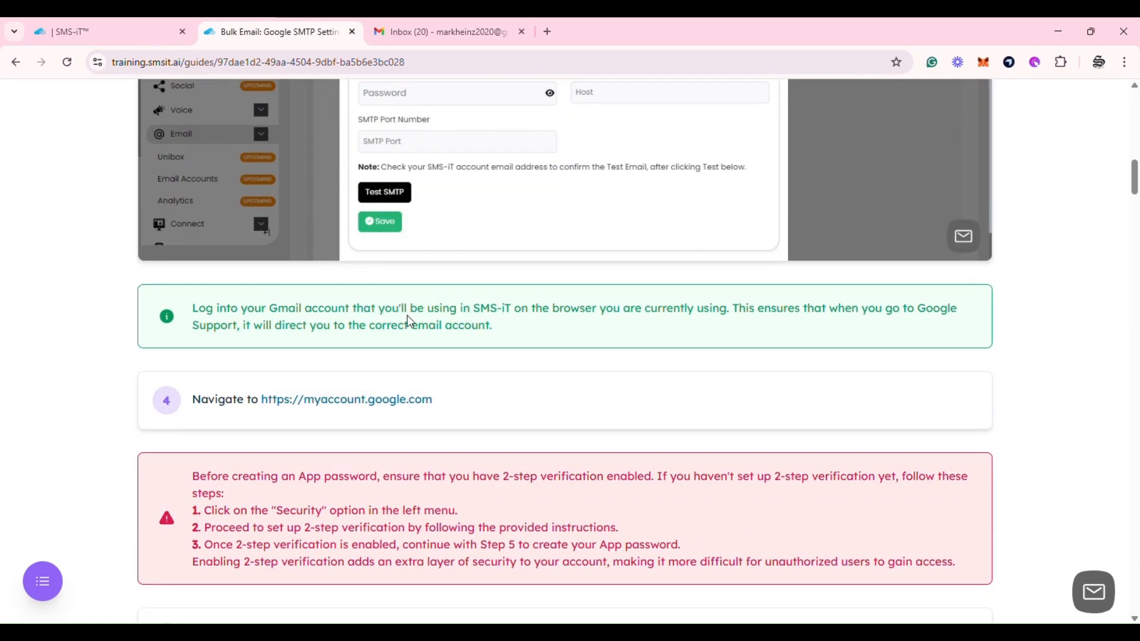
{"action": "scroll", "coordinate": [439, 326], "scroll_direction": "down", "scroll_amount": 1}
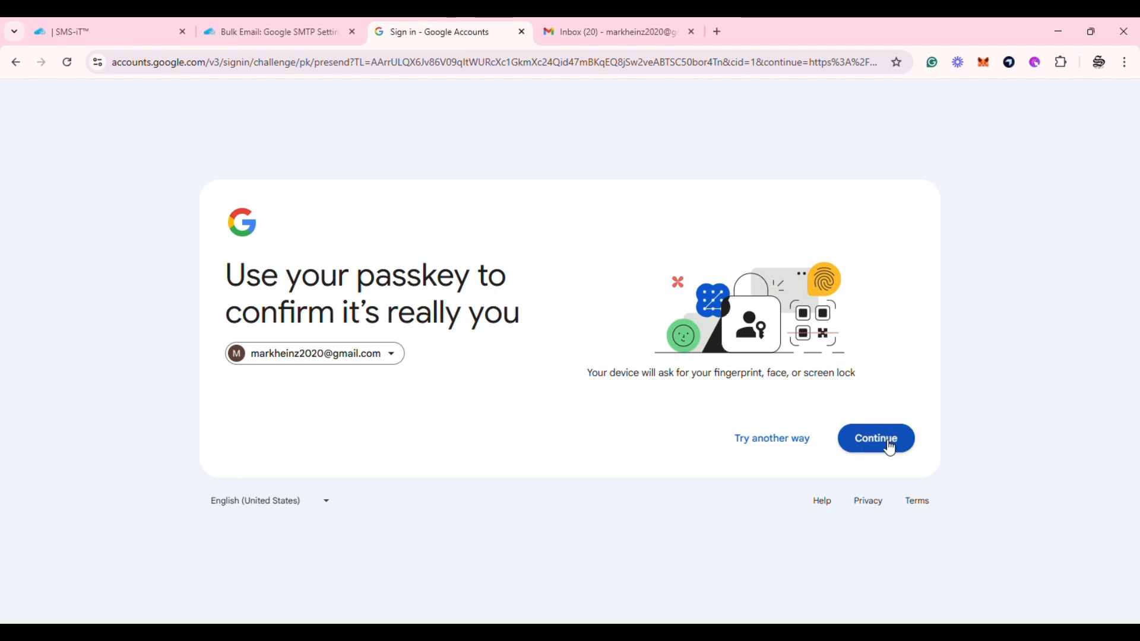
Verify identity with the passkey and turn on 2-Step Verification in the Google Account security settings
{"action": "left_click", "coordinate": [882, 439]}
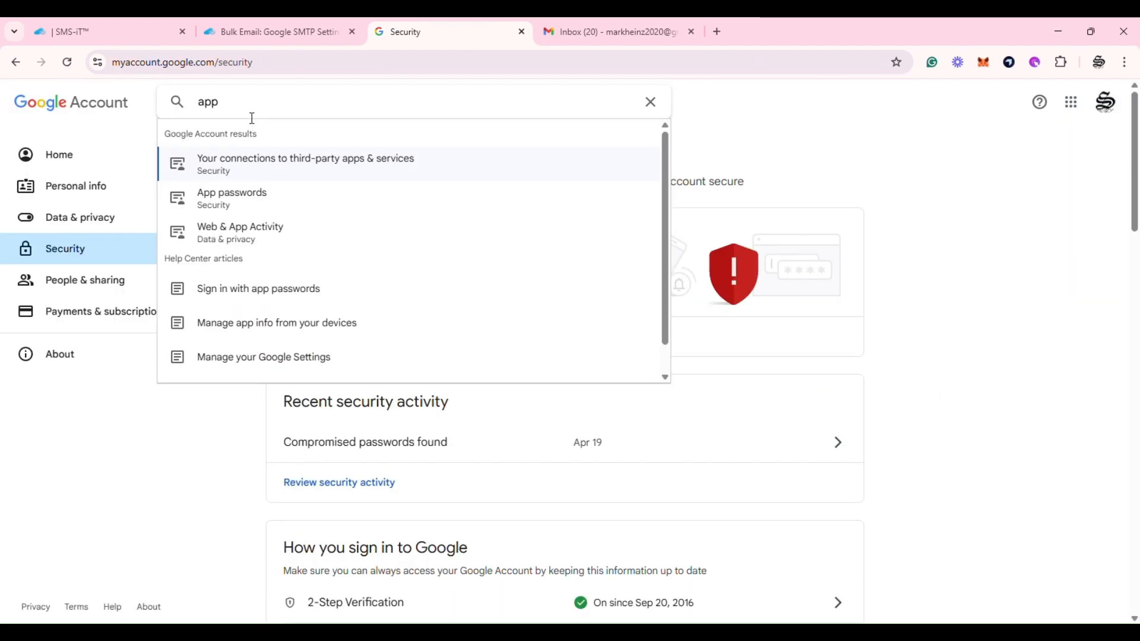
{"action": "left_click", "coordinate": [241, 197]}
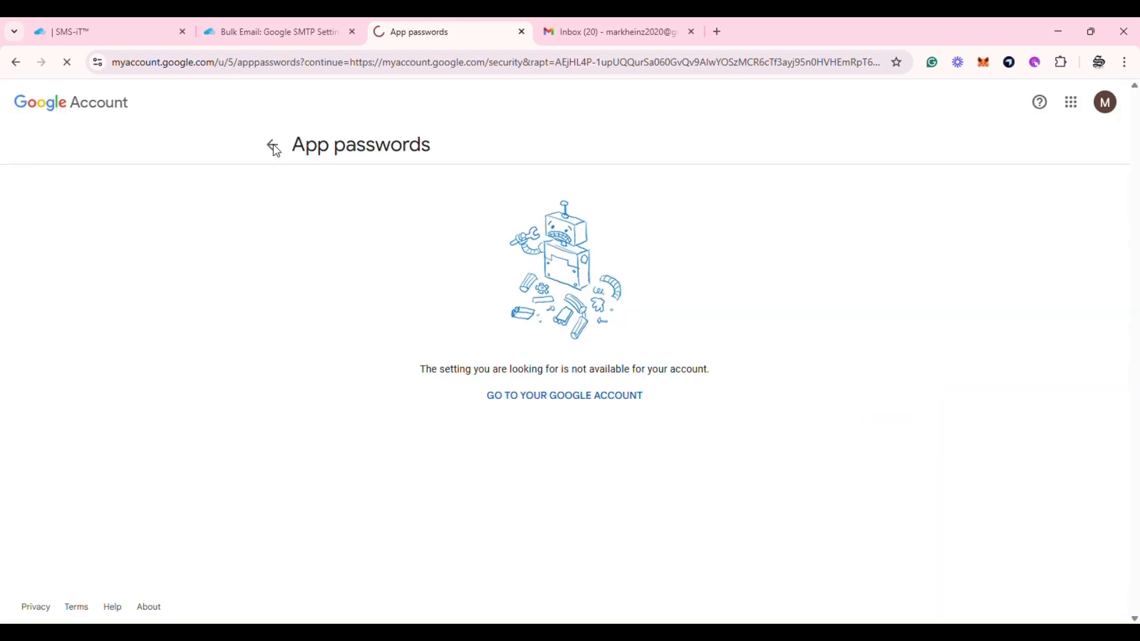
{"action": "left_click", "coordinate": [271, 147]}
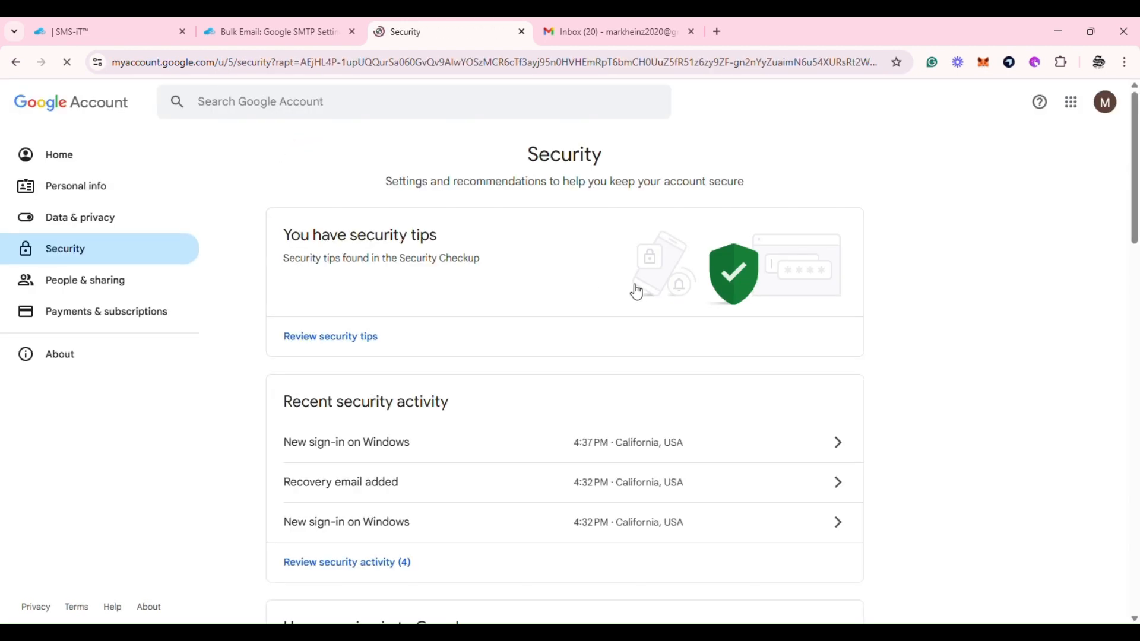
{"action": "scroll", "coordinate": [635, 289], "scroll_direction": "down", "scroll_amount": 6}
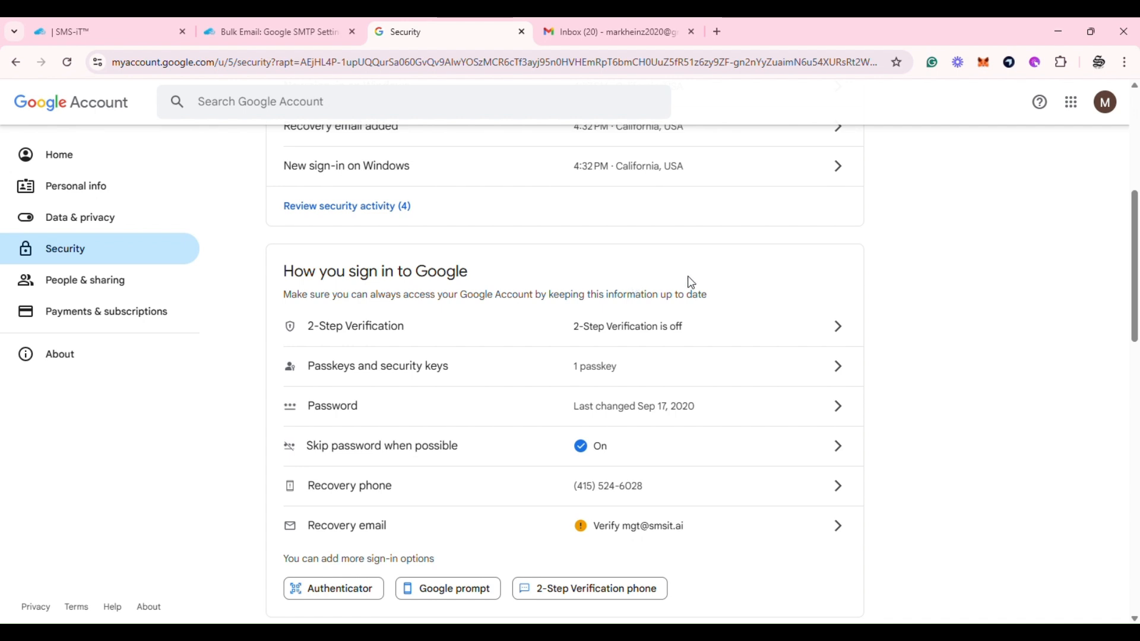
{"action": "left_click", "coordinate": [766, 334]}
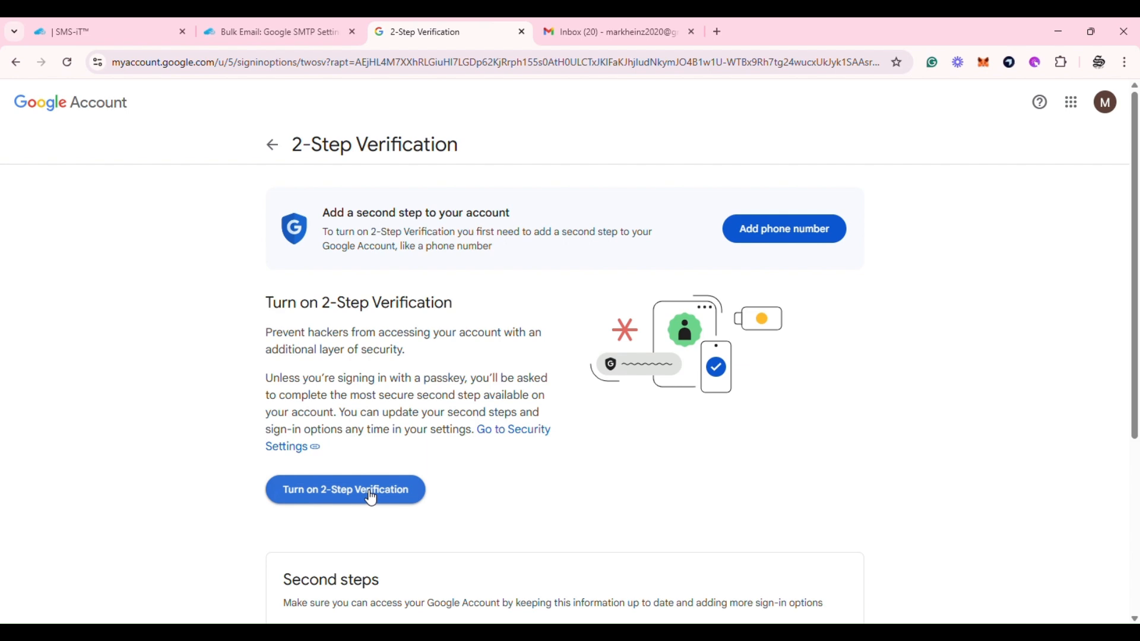
{"action": "left_click", "coordinate": [372, 497]}
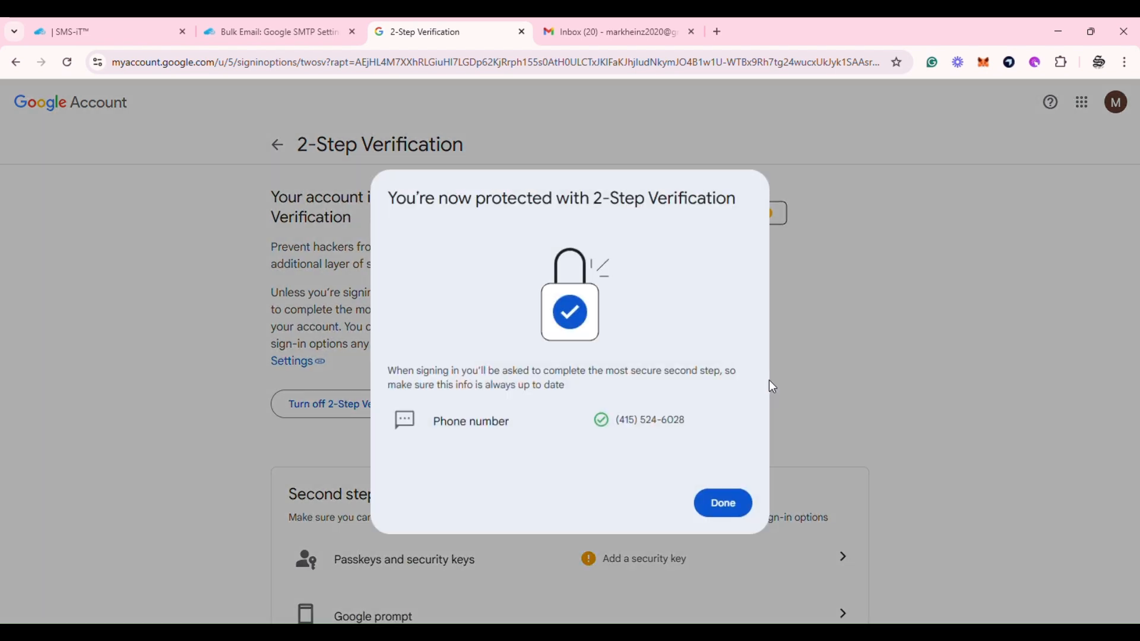
{"action": "left_click", "coordinate": [736, 501]}
Create a Google app password named 'SMS-iT' and copy the generated password
{"action": "left_click", "coordinate": [368, 113]}
{"action": "type", "text": "app pas"}
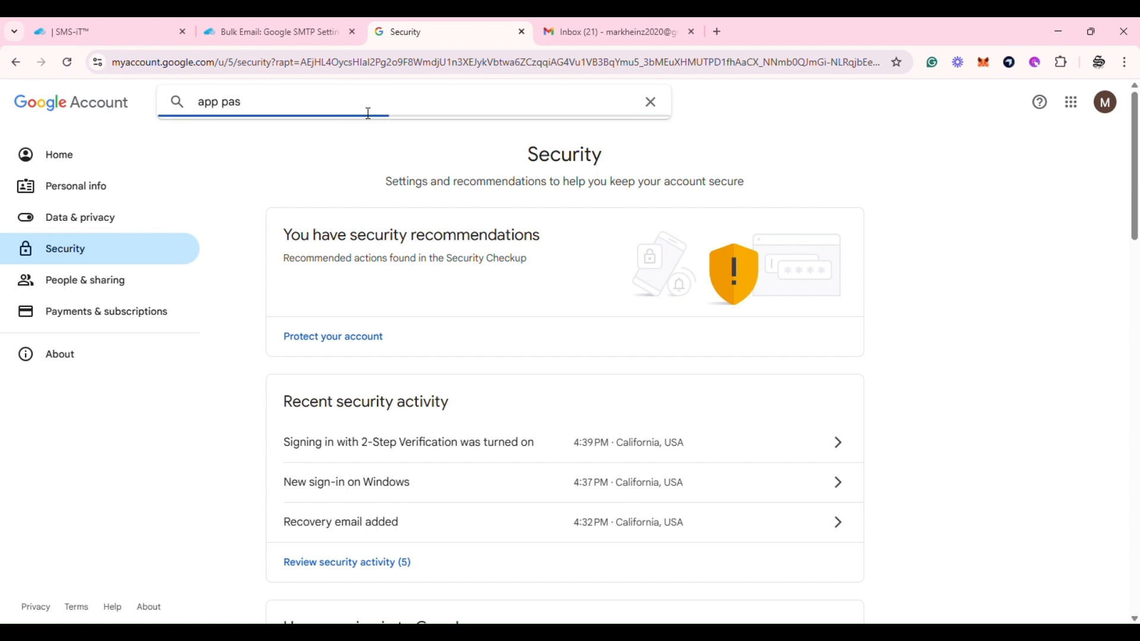
{"action": "type", "text": "s"}
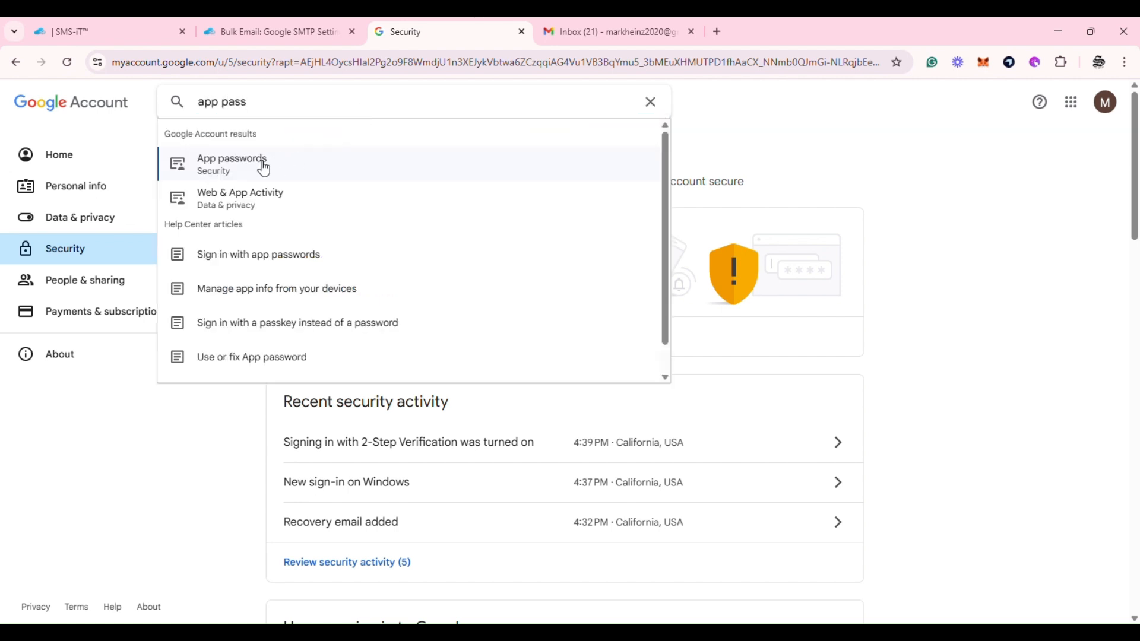
{"action": "left_click", "coordinate": [264, 168]}
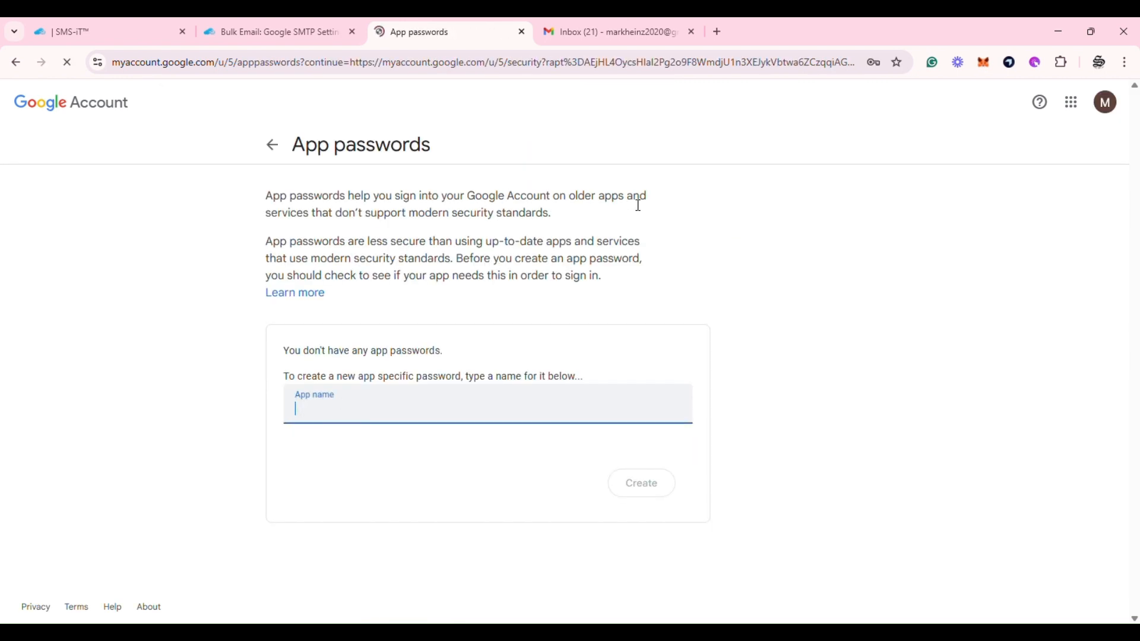
{"action": "type", "text": "SM"}
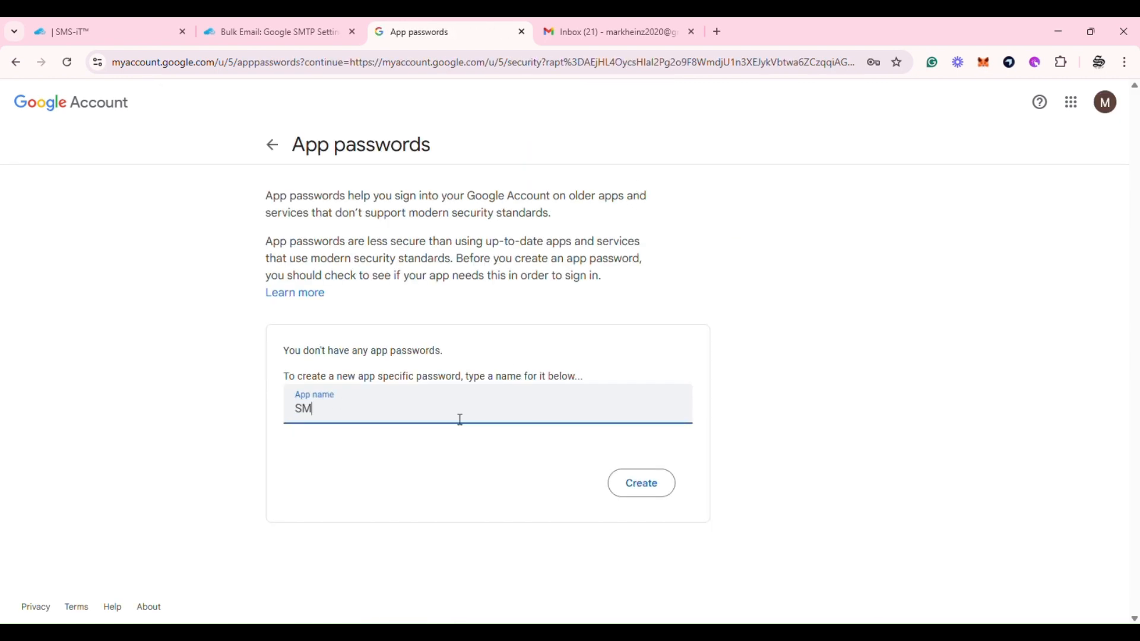
{"action": "type", "text": "S-iT"}
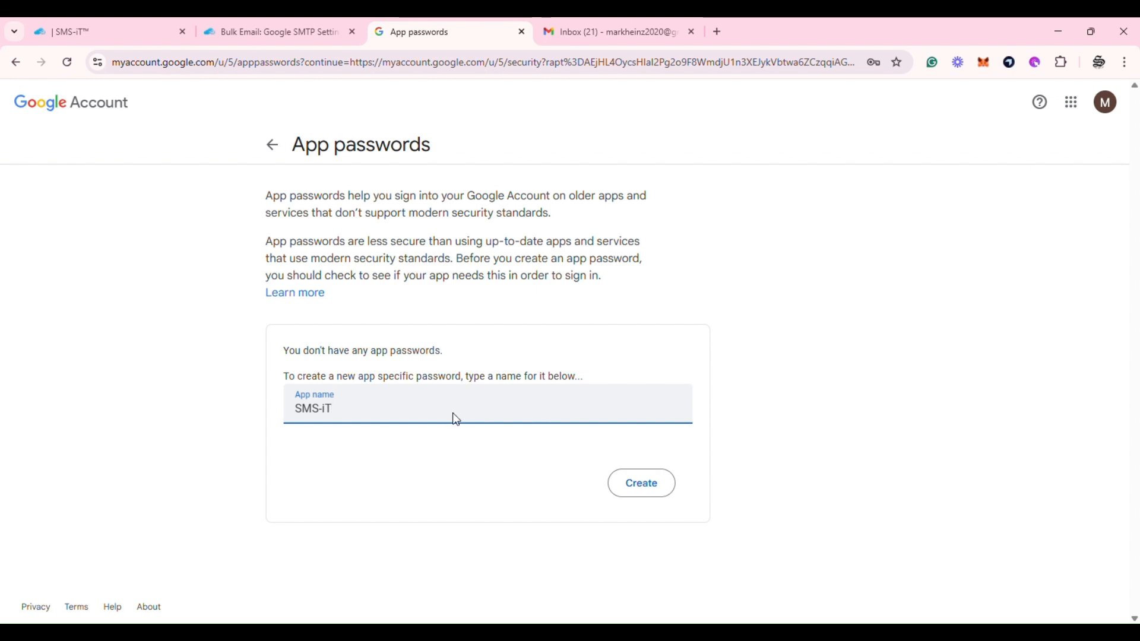
{"action": "left_click", "coordinate": [640, 482]}
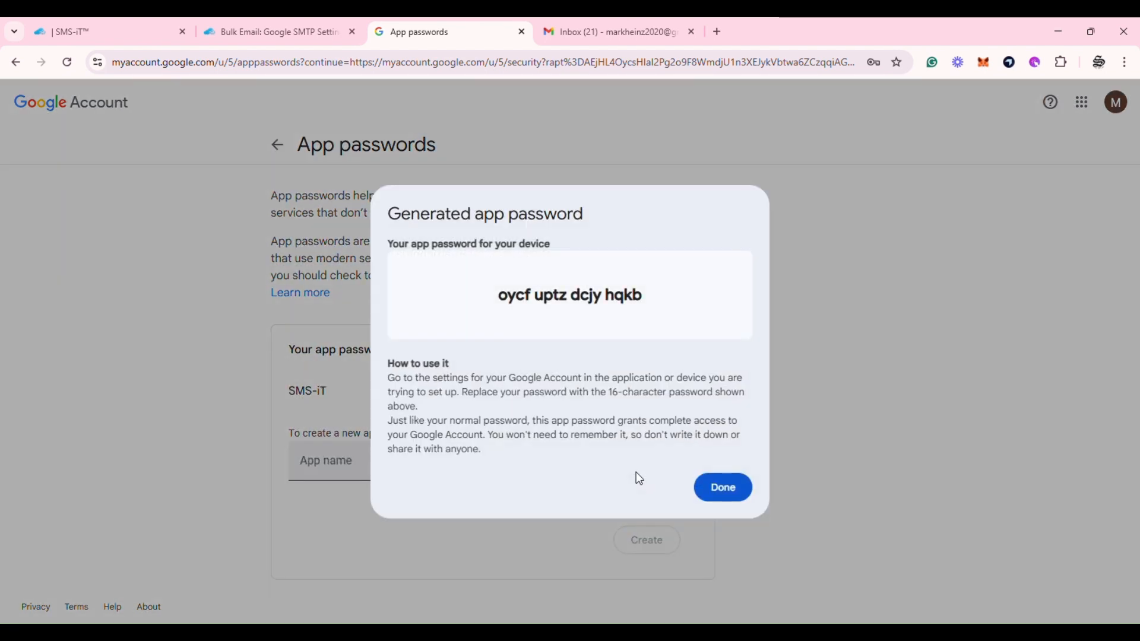
{"action": "triple_click", "coordinate": [583, 304]}
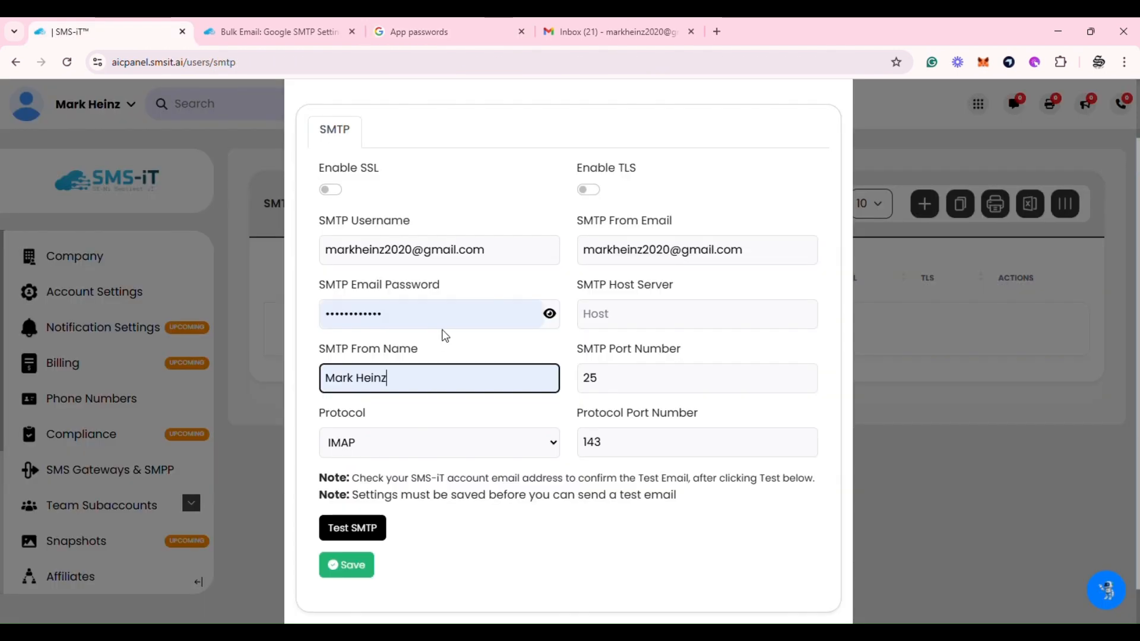
Paste the app password into SMS-iT's SMTP email password field, replacing the old value
{"action": "left_click", "coordinate": [447, 320]}
{"action": "key", "text": "ctrl+a"}
{"action": "key", "text": "ctrl+v"}
Enable SSL, set the SMTP host to smtp.gmail.com, and send a test email
{"action": "left_click", "coordinate": [549, 313]}
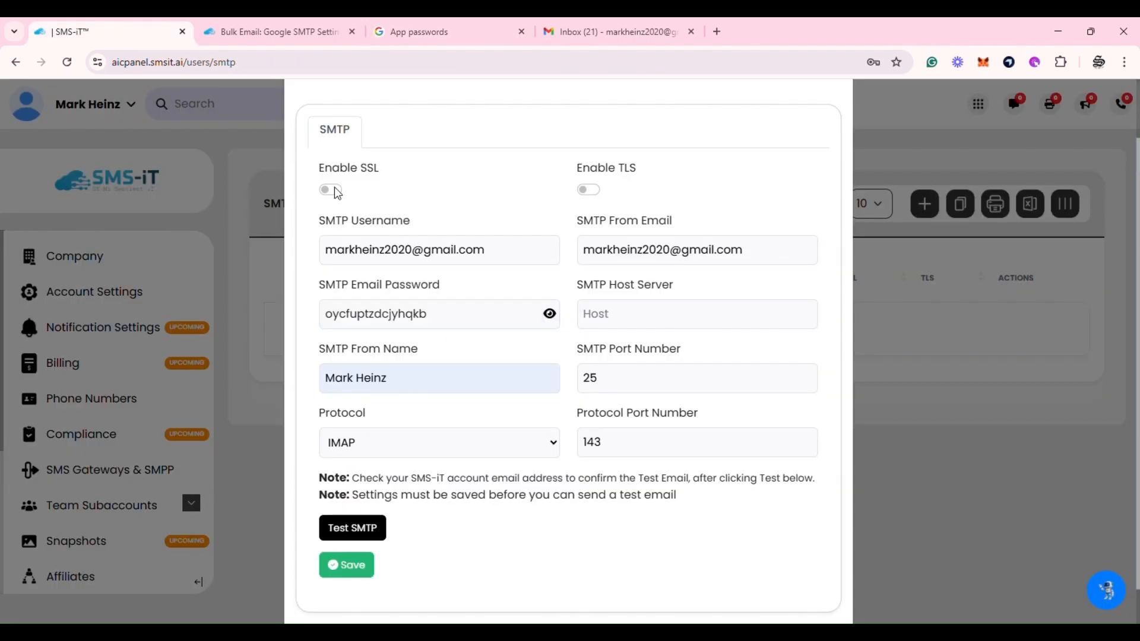
{"action": "left_click", "coordinate": [334, 189]}
{"action": "left_click", "coordinate": [362, 528]}
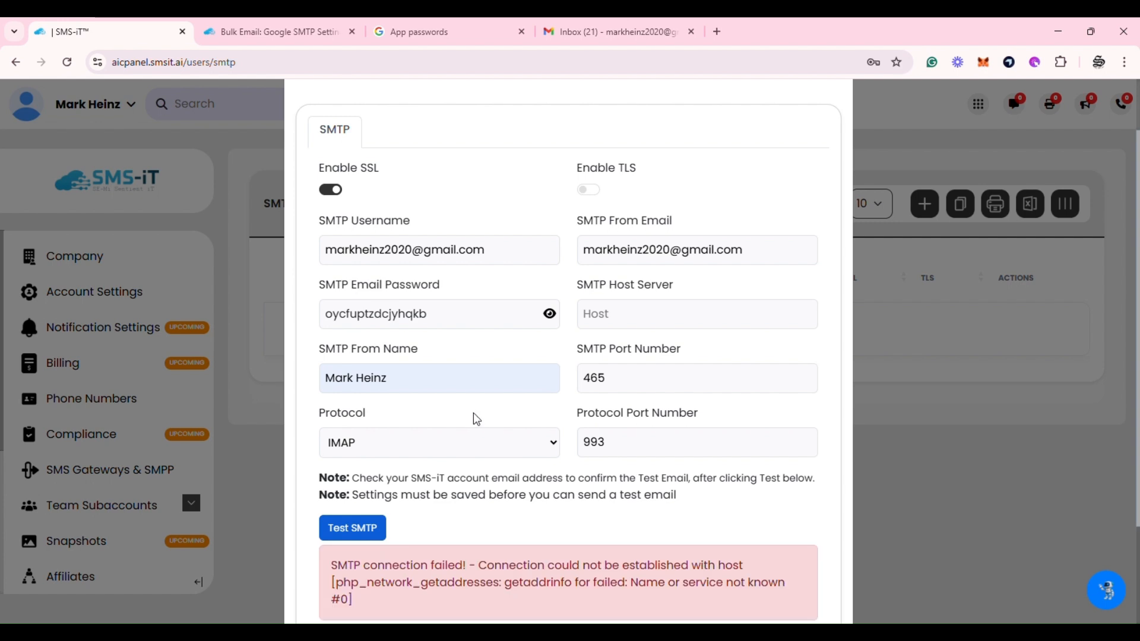
{"action": "scroll", "coordinate": [475, 418], "scroll_direction": "down", "scroll_amount": 1}
{"action": "scroll", "coordinate": [474, 419], "scroll_direction": "up", "scroll_amount": 1}
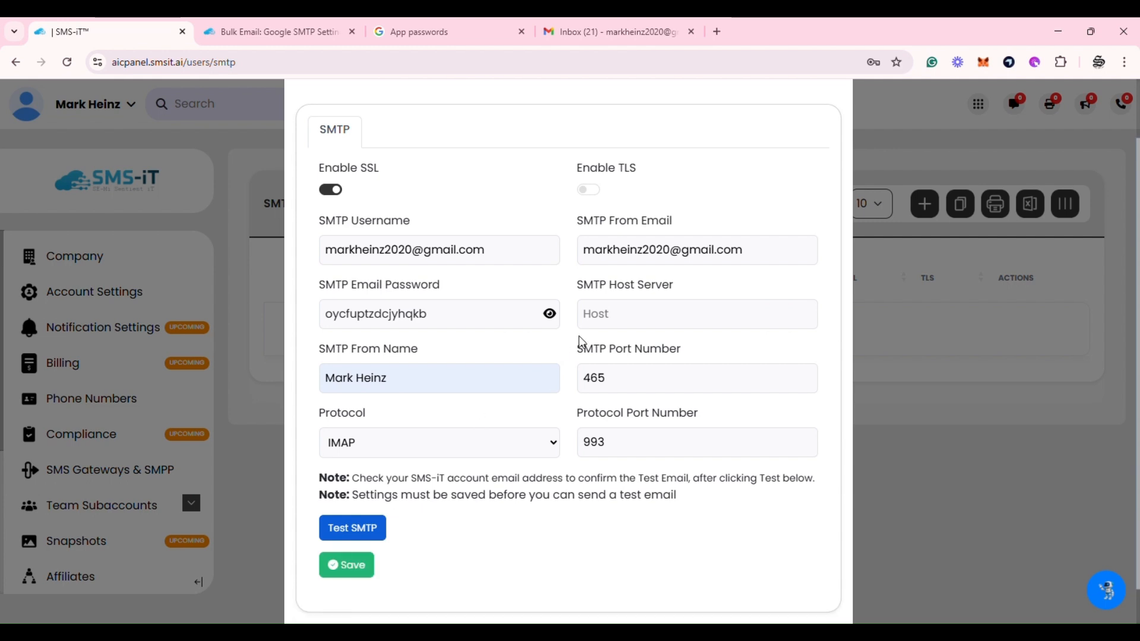
{"action": "left_click", "coordinate": [613, 323]}
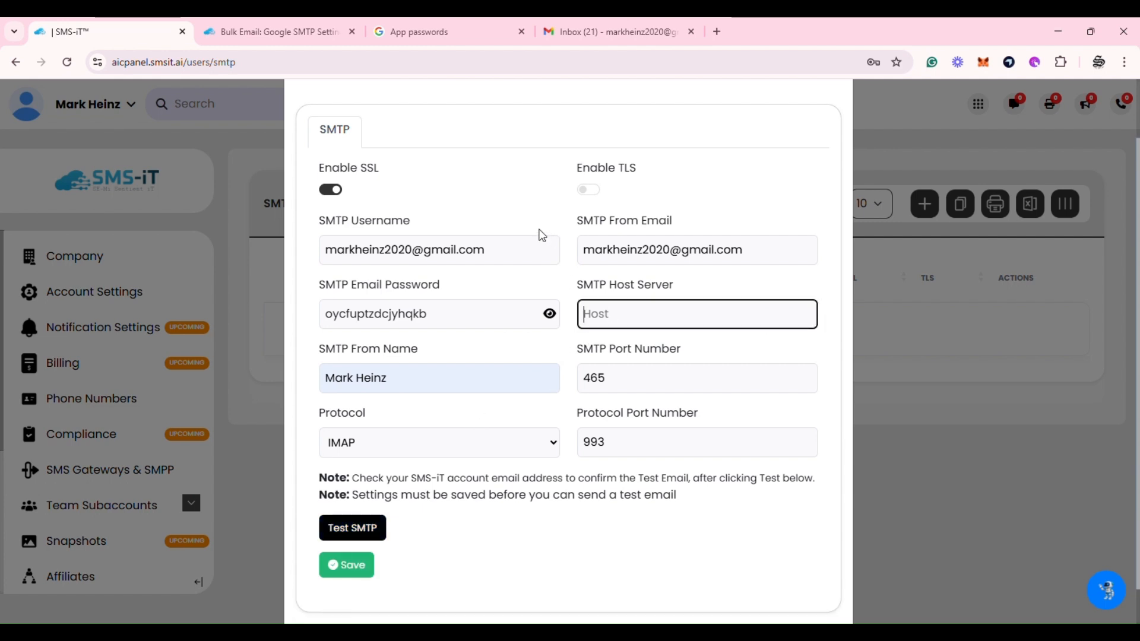
{"action": "left_click", "coordinate": [693, 402]}
{"action": "left_click", "coordinate": [363, 529]}
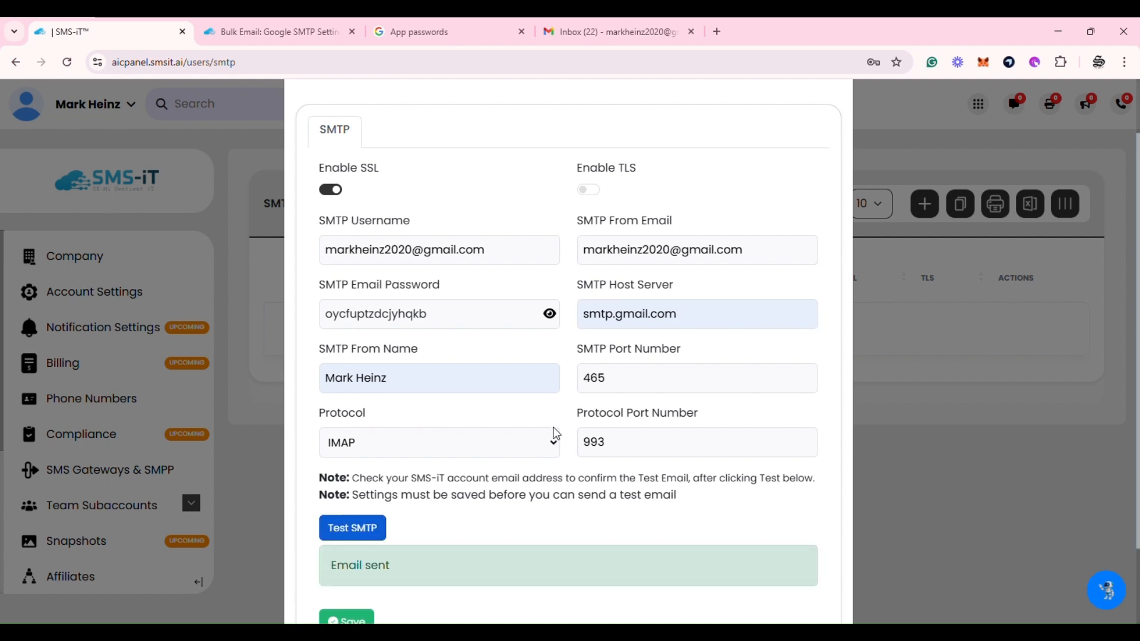
Open the Connection Test Outgoing Email in Gmail and select its body text
{"action": "left_click", "coordinate": [611, 31]}
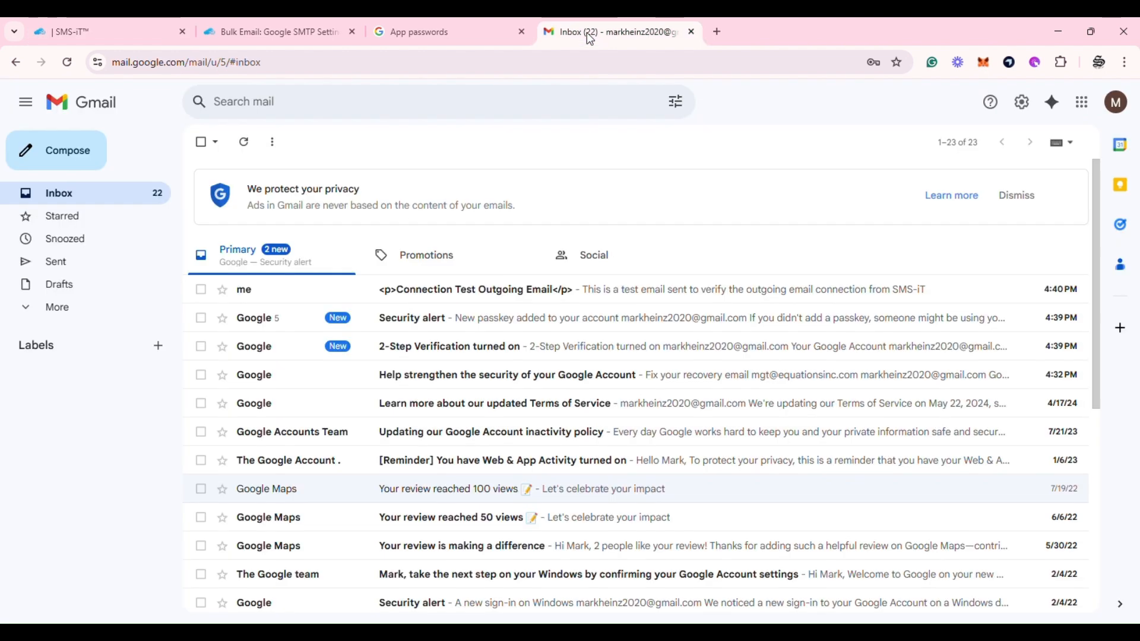
{"action": "left_click", "coordinate": [445, 301]}
{"action": "left_click_drag", "start_coordinate": [262, 263], "coordinate": [567, 272]}
Save the Gmail SMTP settings, then run Test Connection on the Incoming entry
{"action": "left_click", "coordinate": [101, 29]}
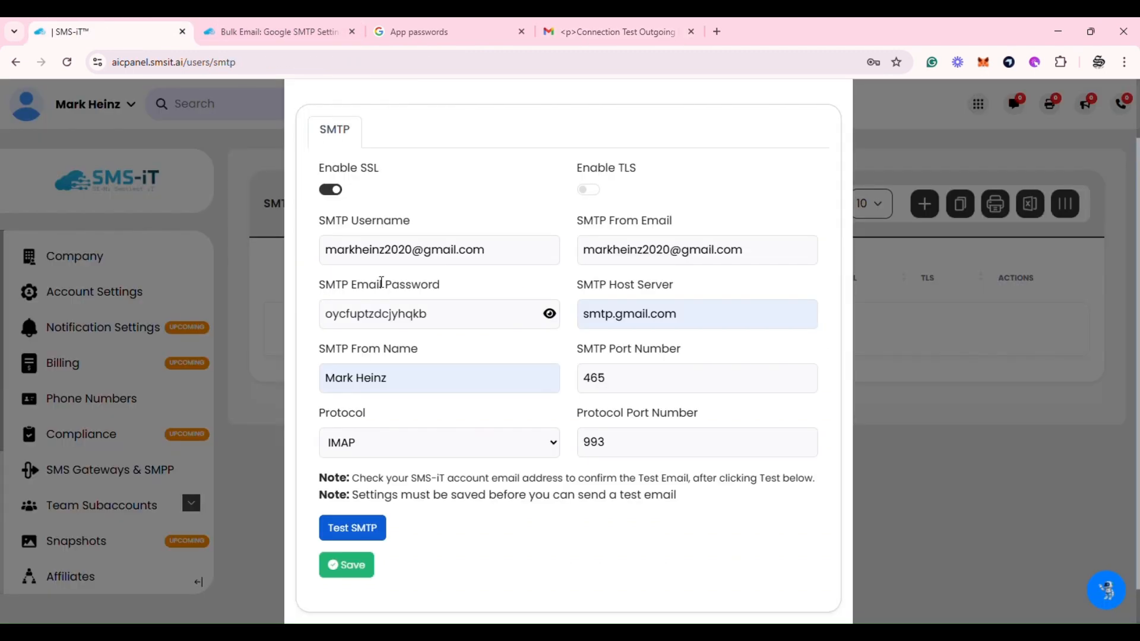
{"action": "left_click", "coordinate": [355, 569]}
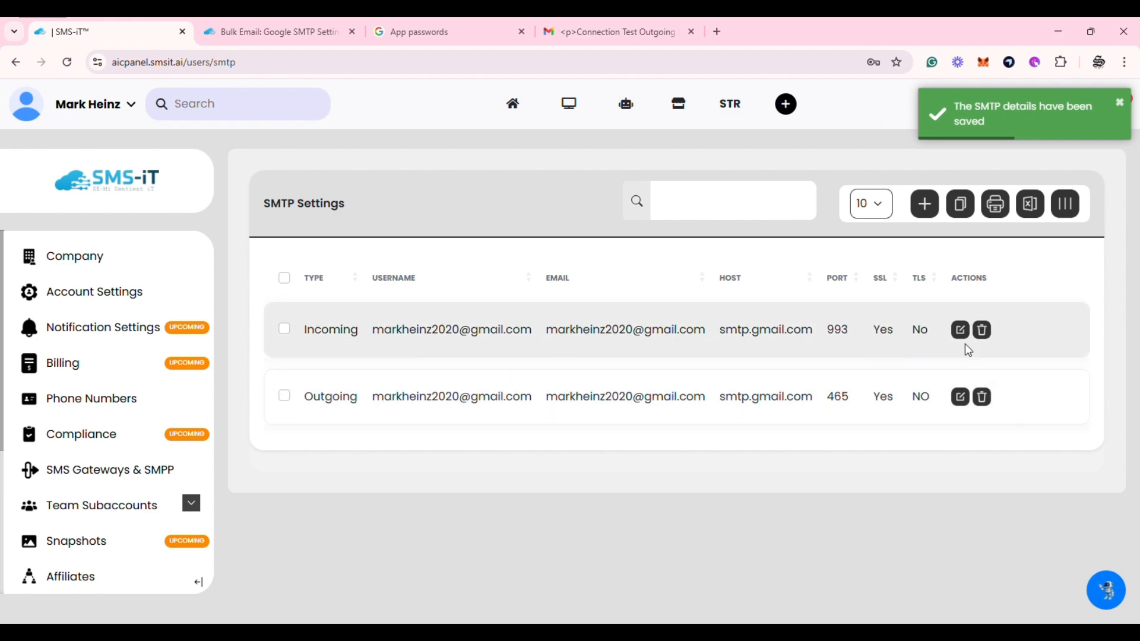
{"action": "left_click", "coordinate": [966, 333]}
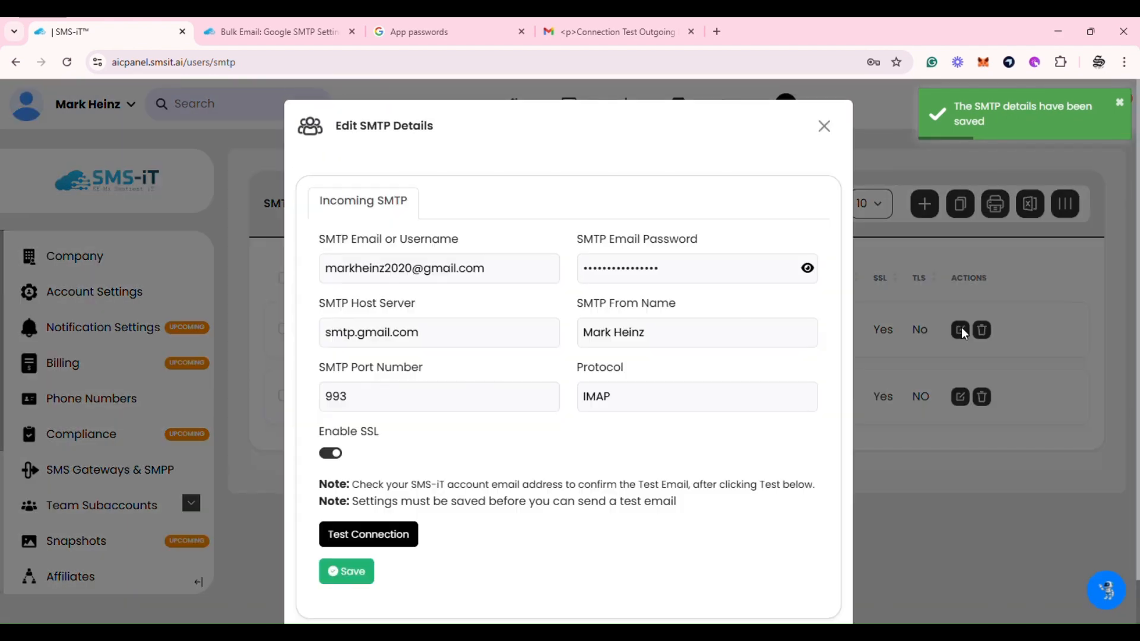
{"action": "scroll", "coordinate": [593, 351], "scroll_direction": "down", "scroll_amount": 1}
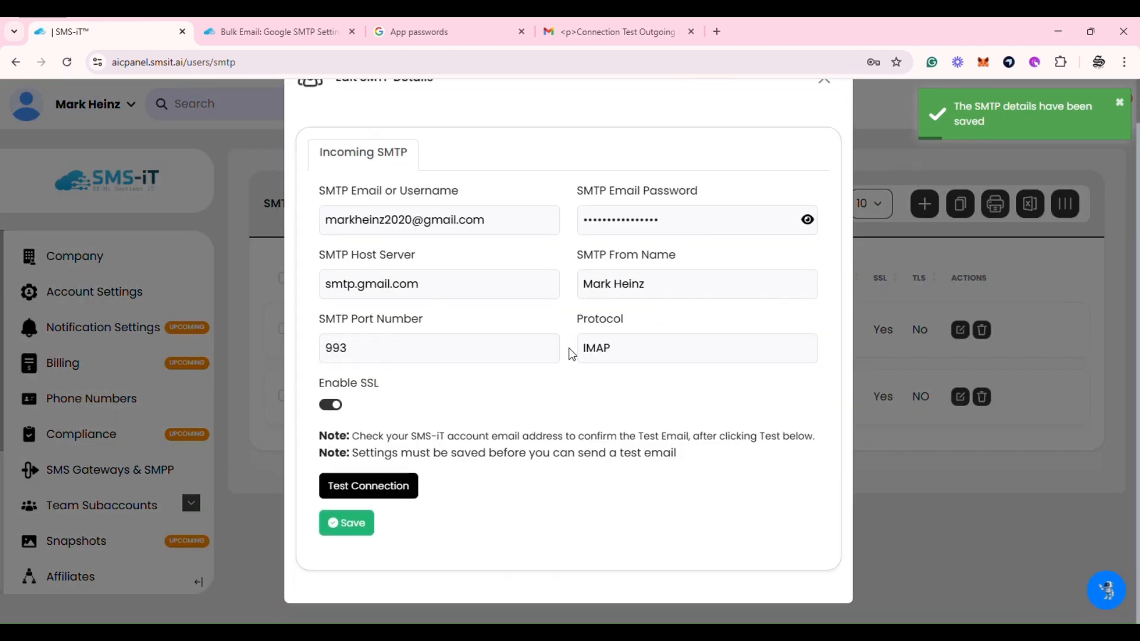
{"action": "left_click", "coordinate": [367, 485]}
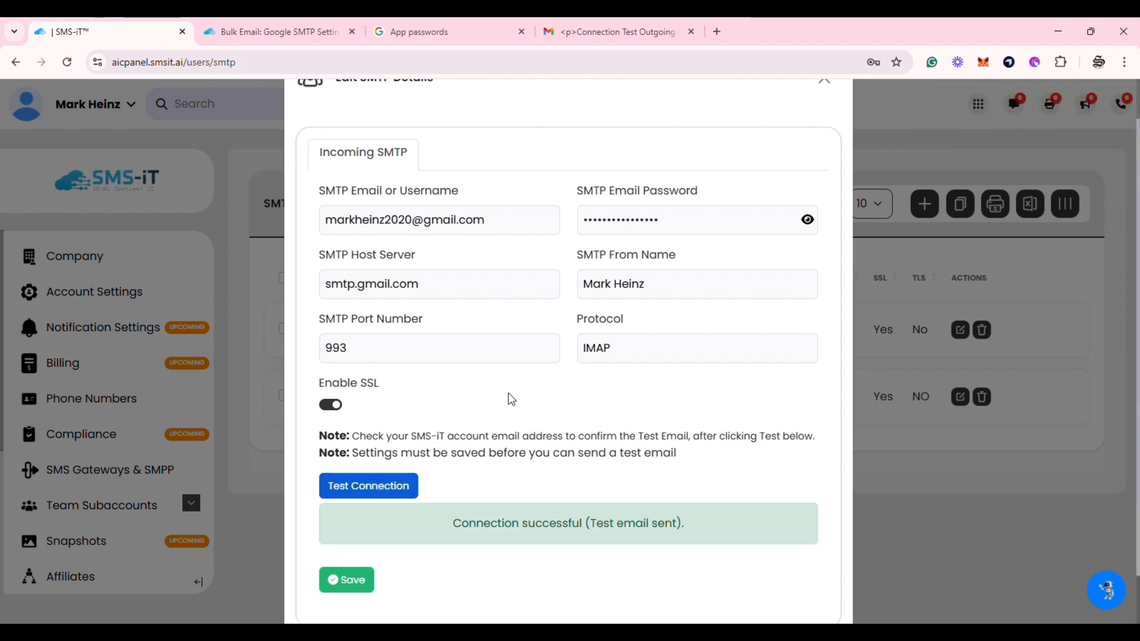
Retest the Incoming entry and confirm the Connection Test Incoming Email arrived in Gmail
{"action": "left_click", "coordinate": [572, 32]}
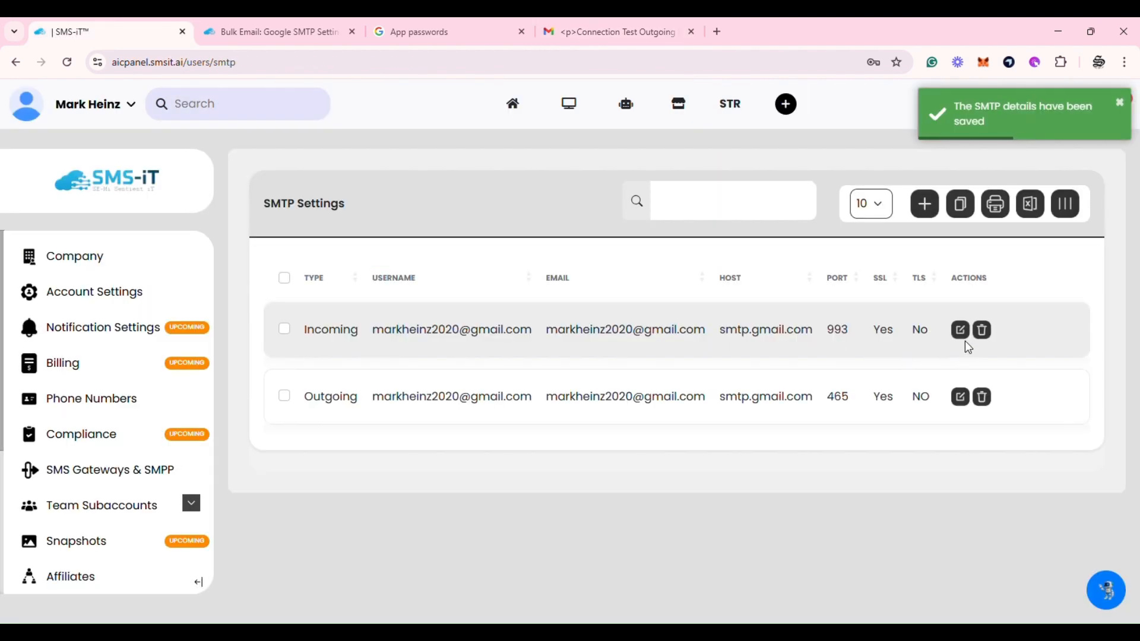
{"action": "left_click", "coordinate": [962, 331]}
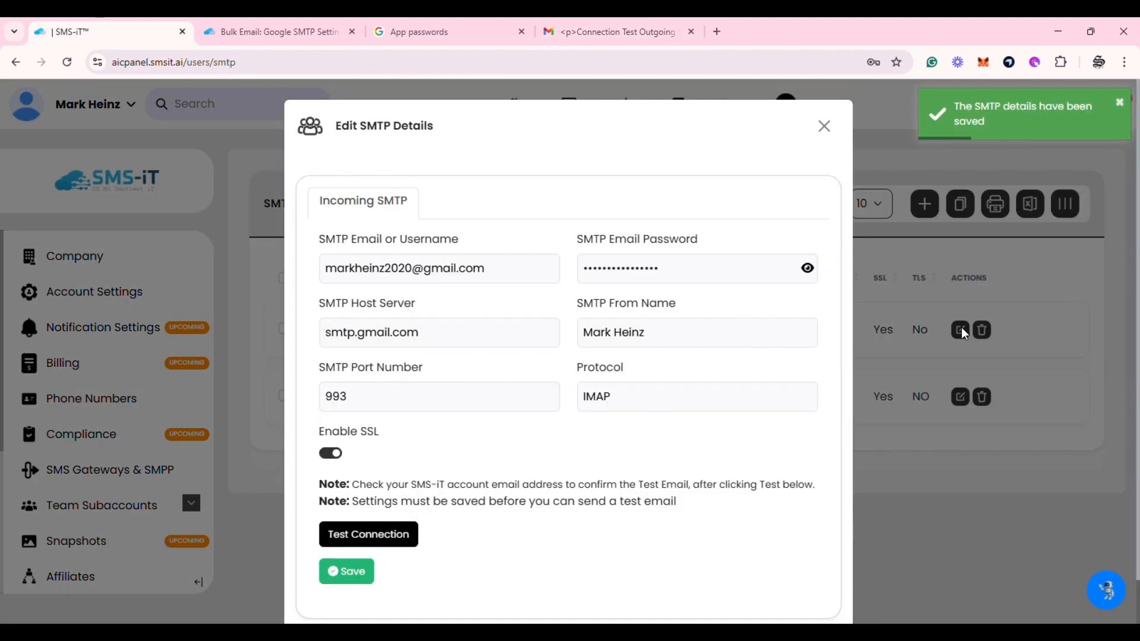
{"action": "scroll", "coordinate": [576, 344], "scroll_direction": "down", "scroll_amount": 1}
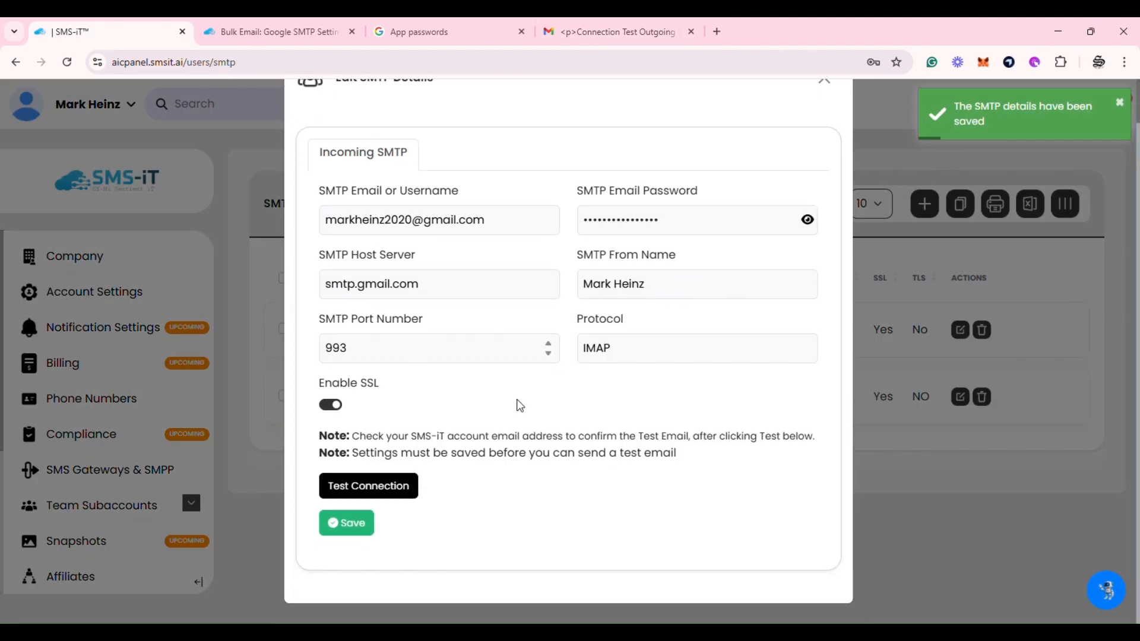
{"action": "left_click", "coordinate": [386, 483]}
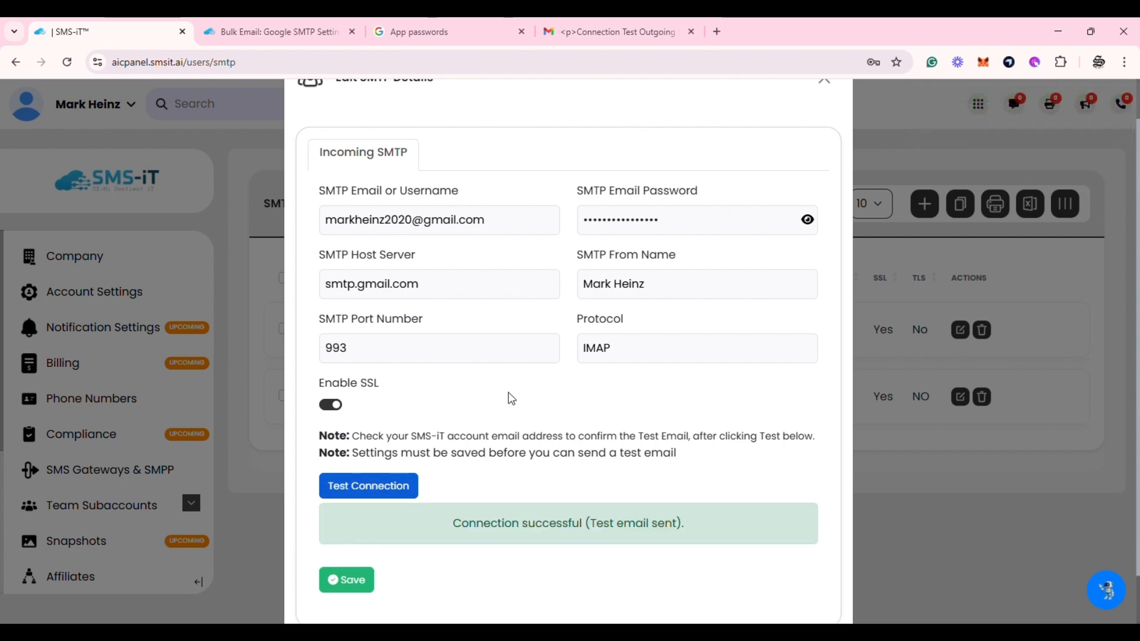
{"action": "left_click", "coordinate": [573, 30]}
{"action": "left_click", "coordinate": [61, 202]}
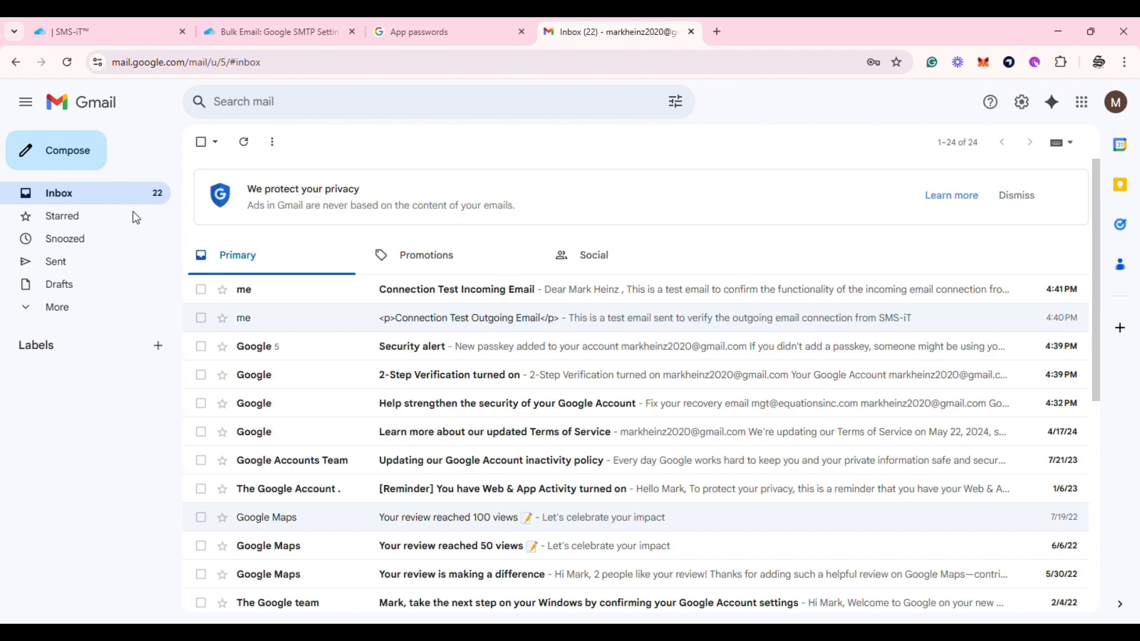
{"action": "left_click", "coordinate": [420, 295]}
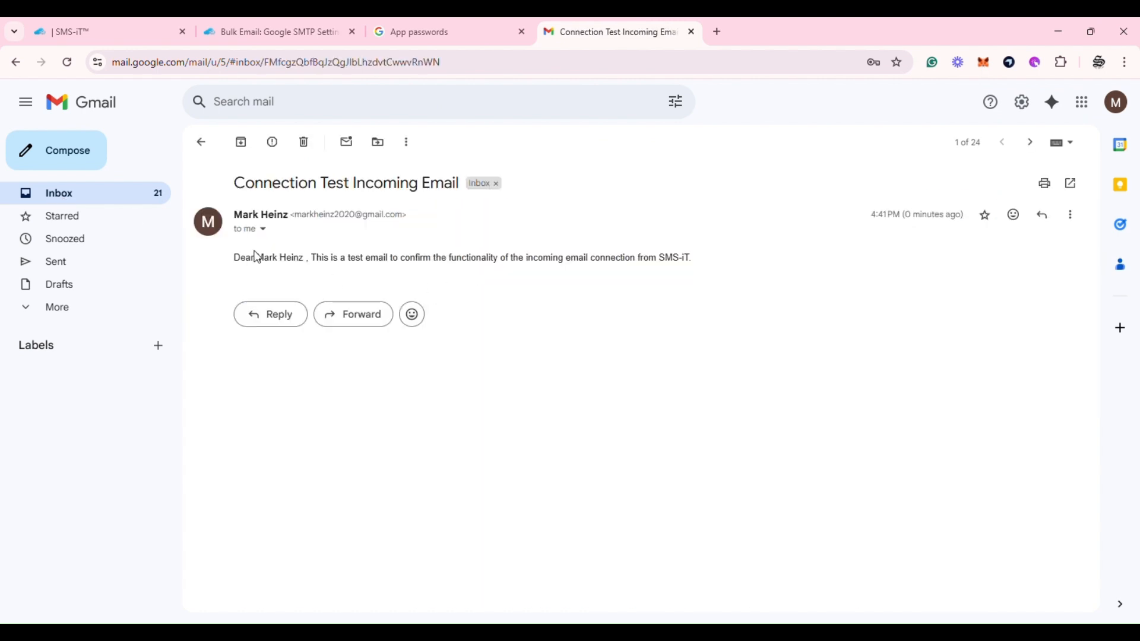
{"action": "left_click", "coordinate": [102, 27]}
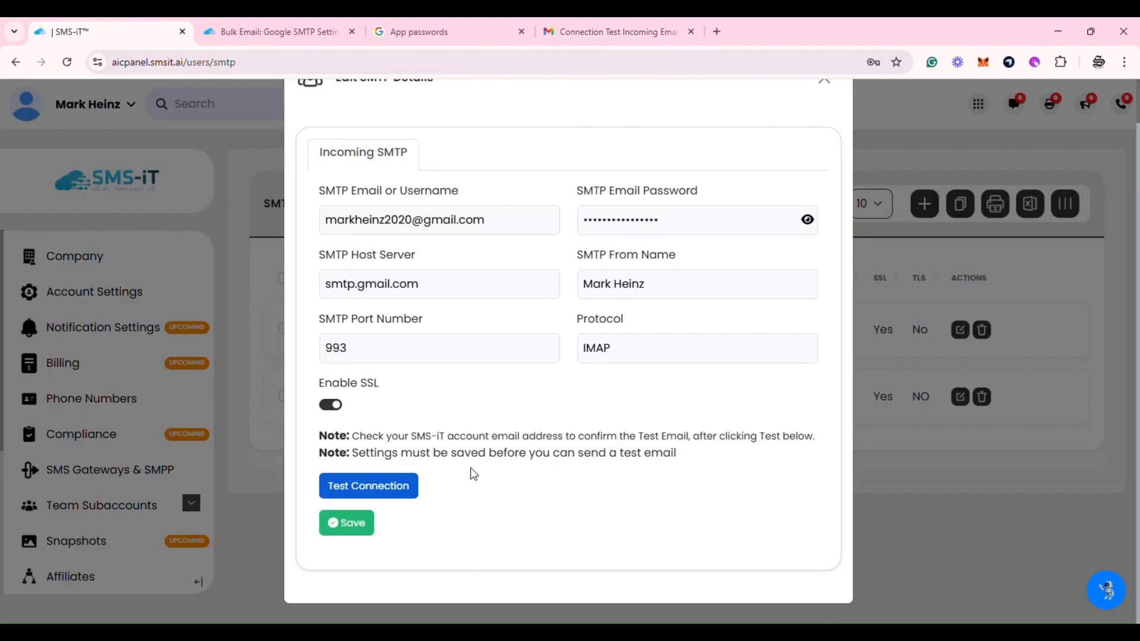
Close the Incoming entry's Edit SMTP Details dialog to view the Incoming and Outgoing Gmail entries
{"action": "scroll", "coordinate": [668, 359], "scroll_direction": "up", "scroll_amount": 1}
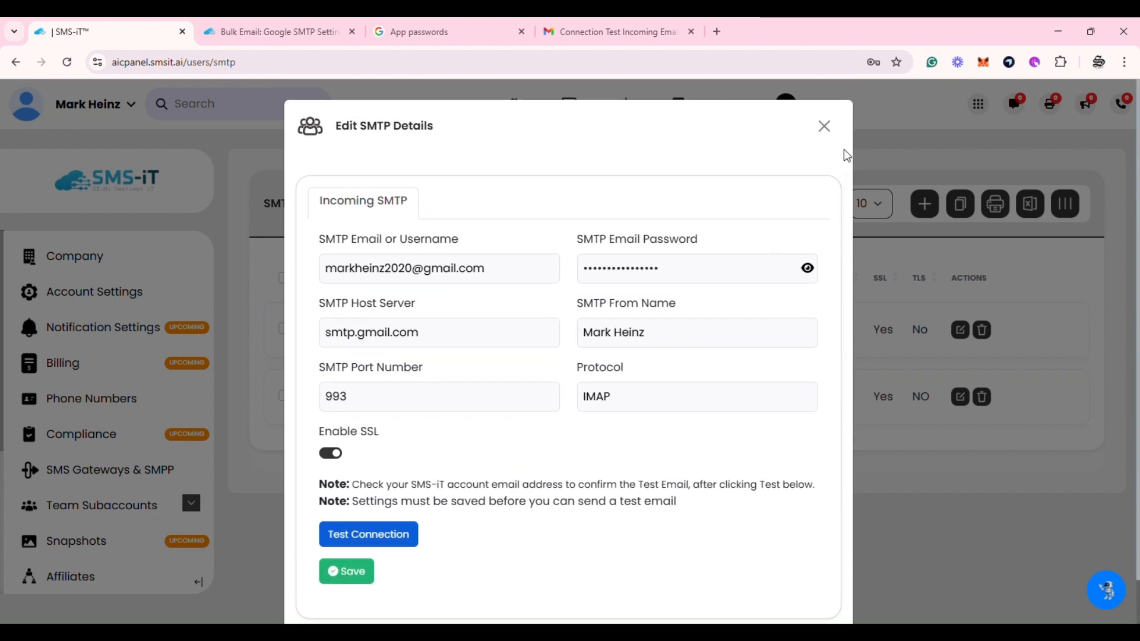
{"action": "left_click", "coordinate": [824, 127]}
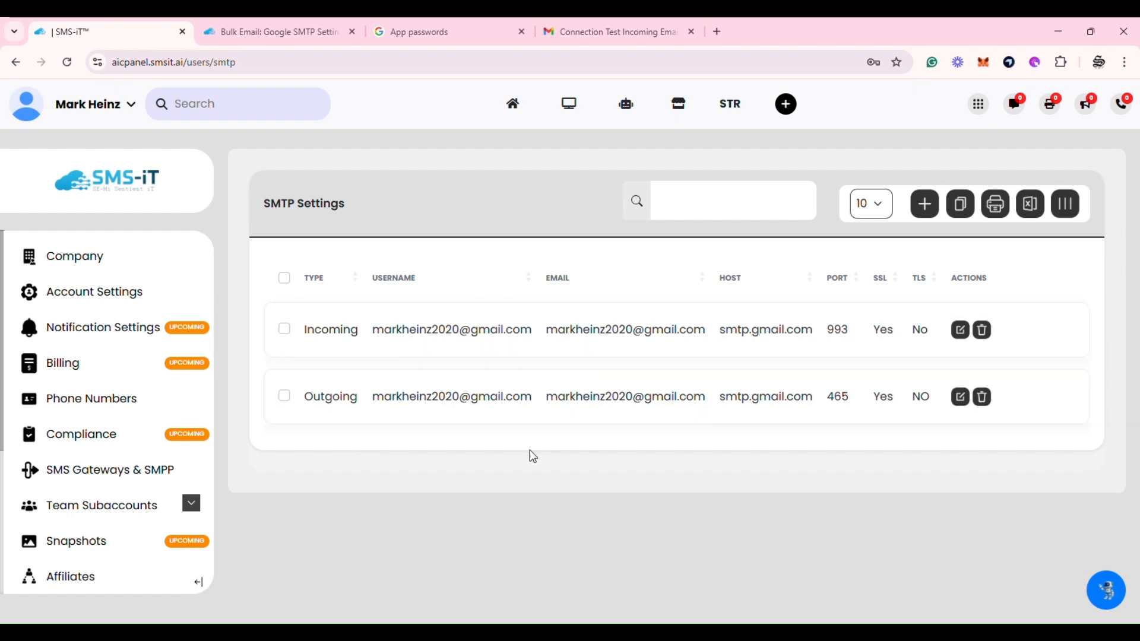